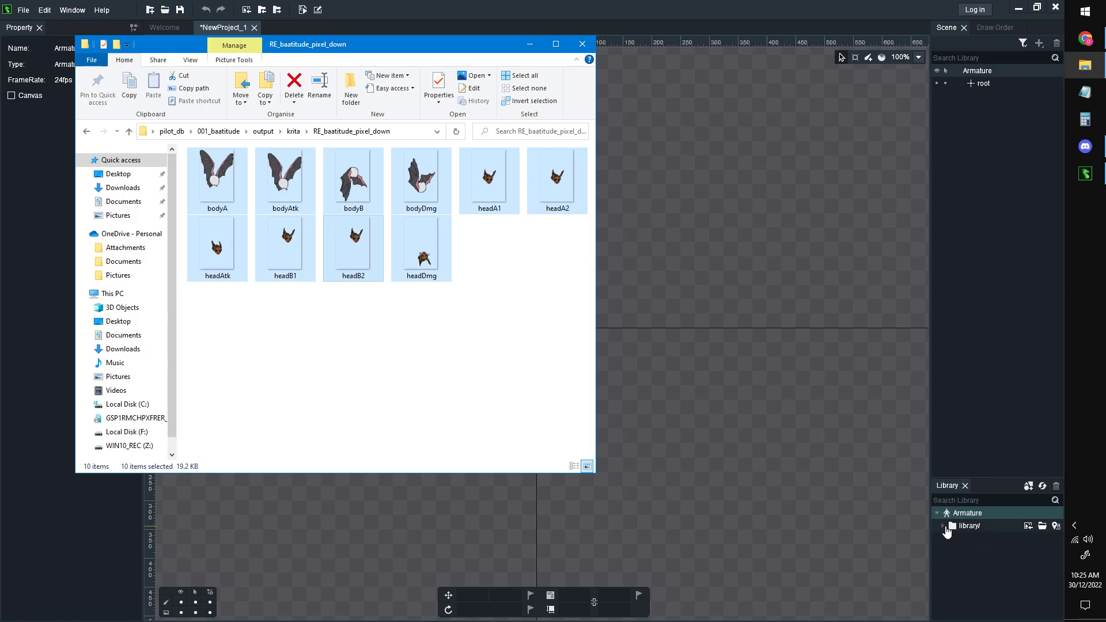
- Expand the library folder and place all ten body and head images together on the canvas
click(944, 525)
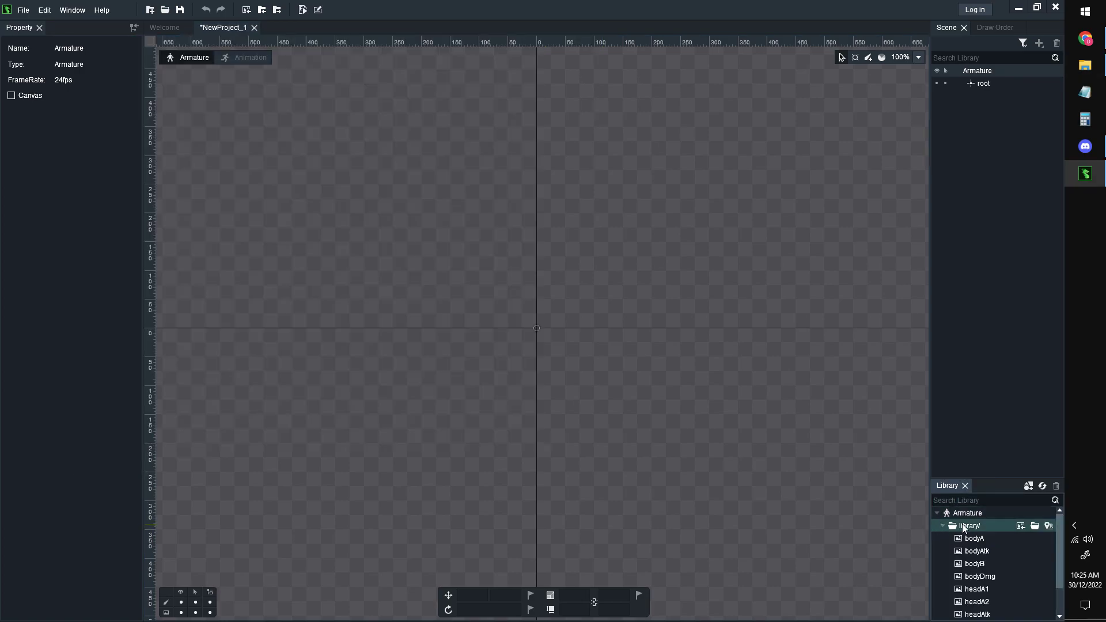
click(978, 536)
scroll(969, 575, down, 1)
shift+click(979, 614)
drag(979, 614, 576, 364)
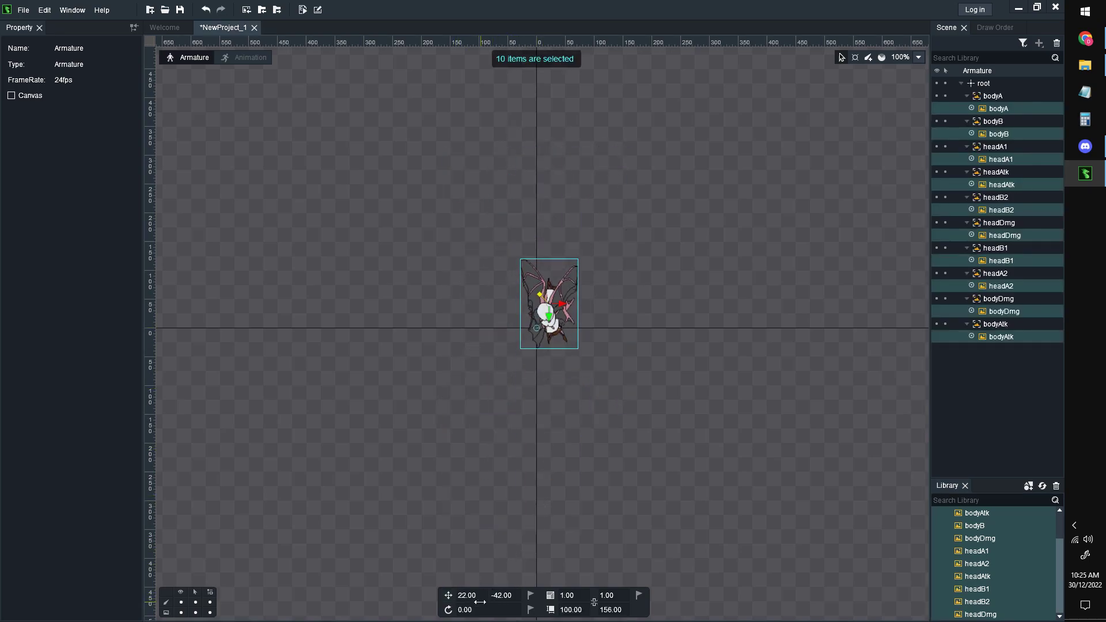
- Position the ten selected images at X 4 and Y -102, then deselect them
drag(466, 597, 453, 607)
click(512, 599)
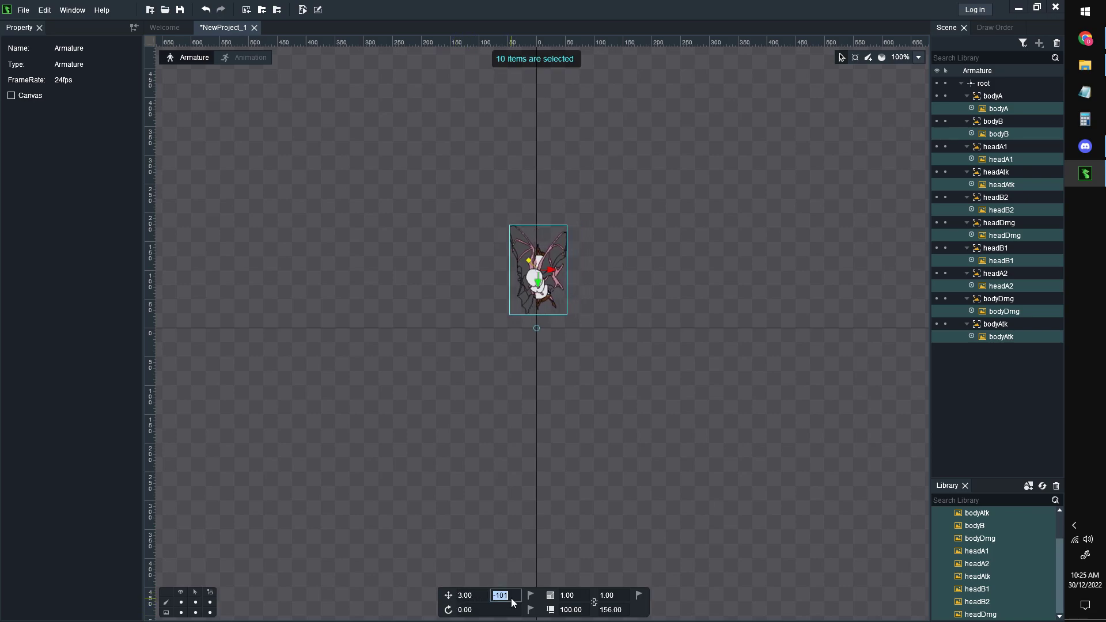
text(-102)
key(Return)
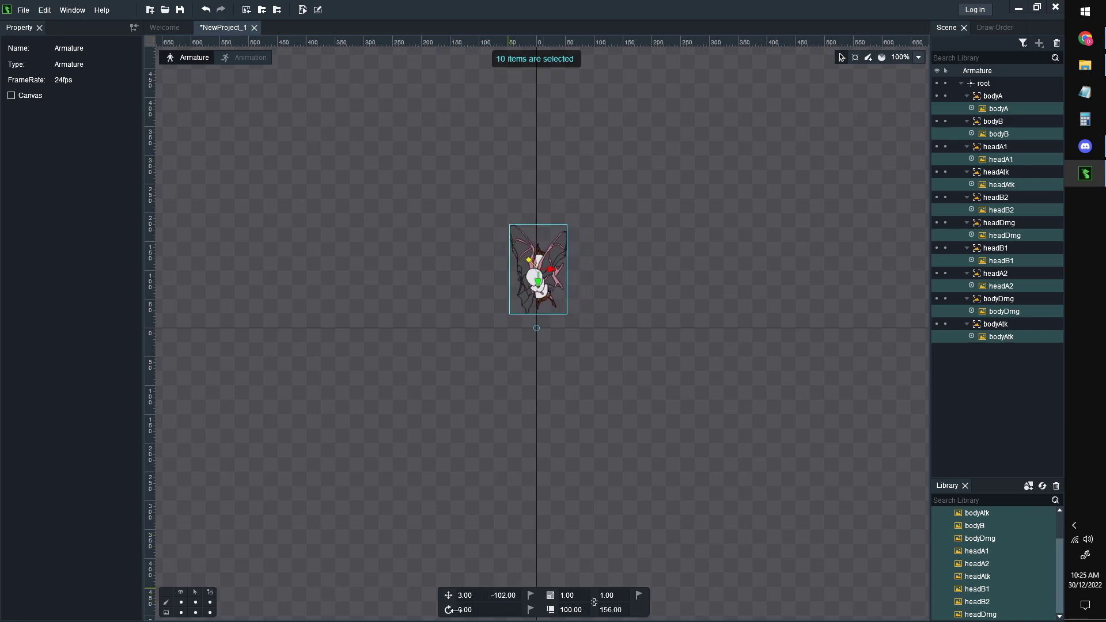
click(482, 596)
text(4)
key(Return)
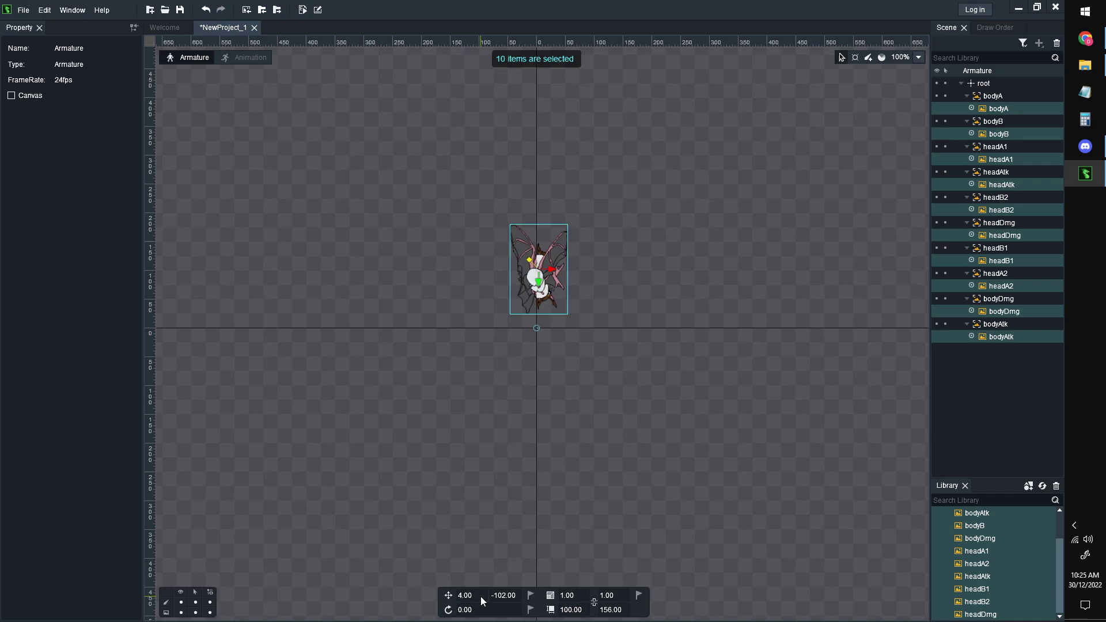
click(664, 233)
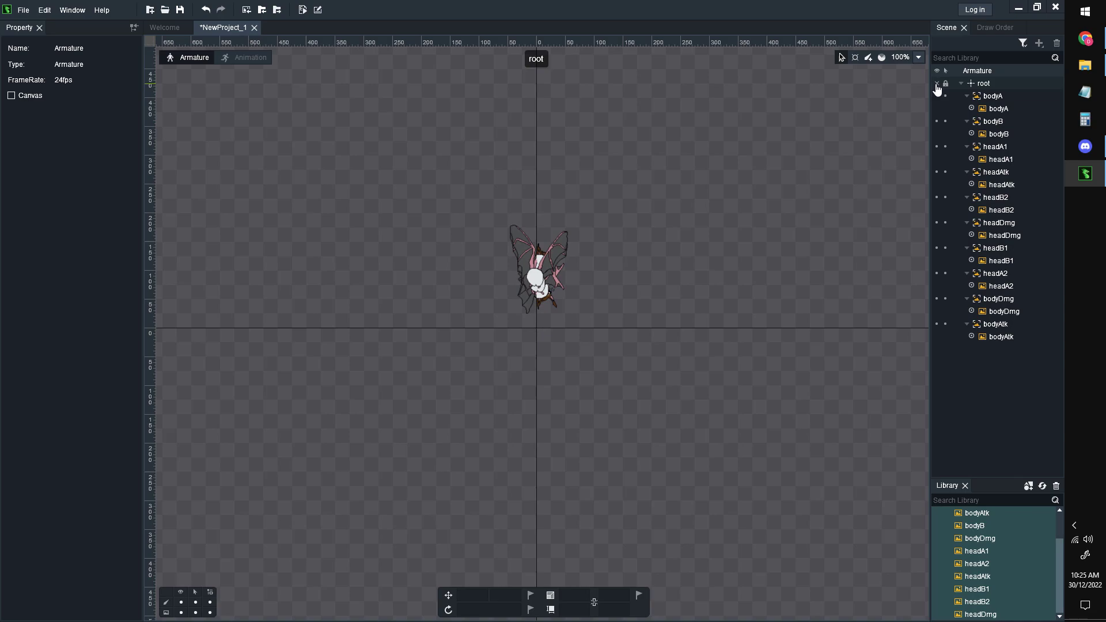
- Move the bodyB, bodyDmg and bodyAtk images into the bodyA slot in the scene tree
click(1005, 97)
drag(994, 128, 996, 94)
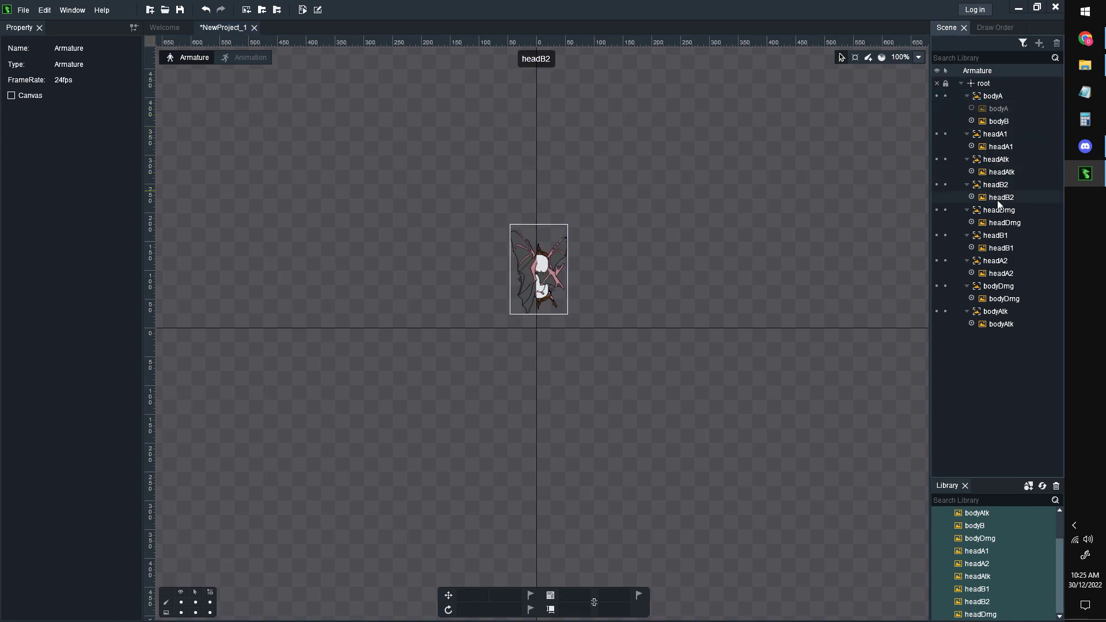
drag(999, 288, 997, 97)
drag(995, 300, 997, 98)
- Move the headA2, headB1, headB2, headAtk and headDmg images into the headA1 slot
drag(999, 291, 997, 161)
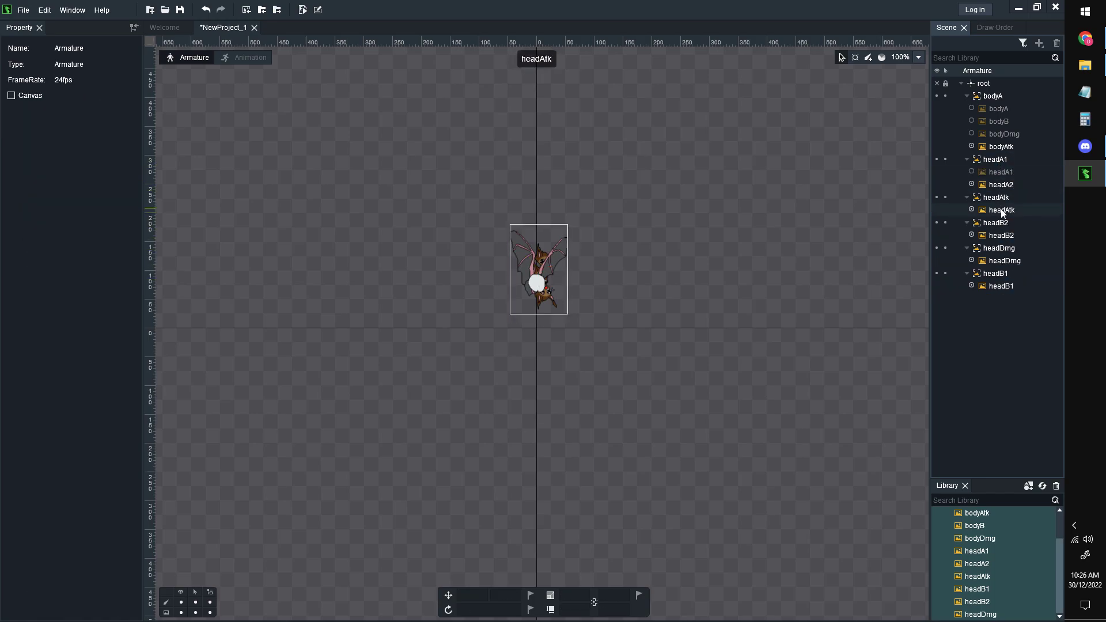
drag(997, 273, 999, 163)
drag(994, 237, 998, 160)
drag(1000, 224, 1000, 164)
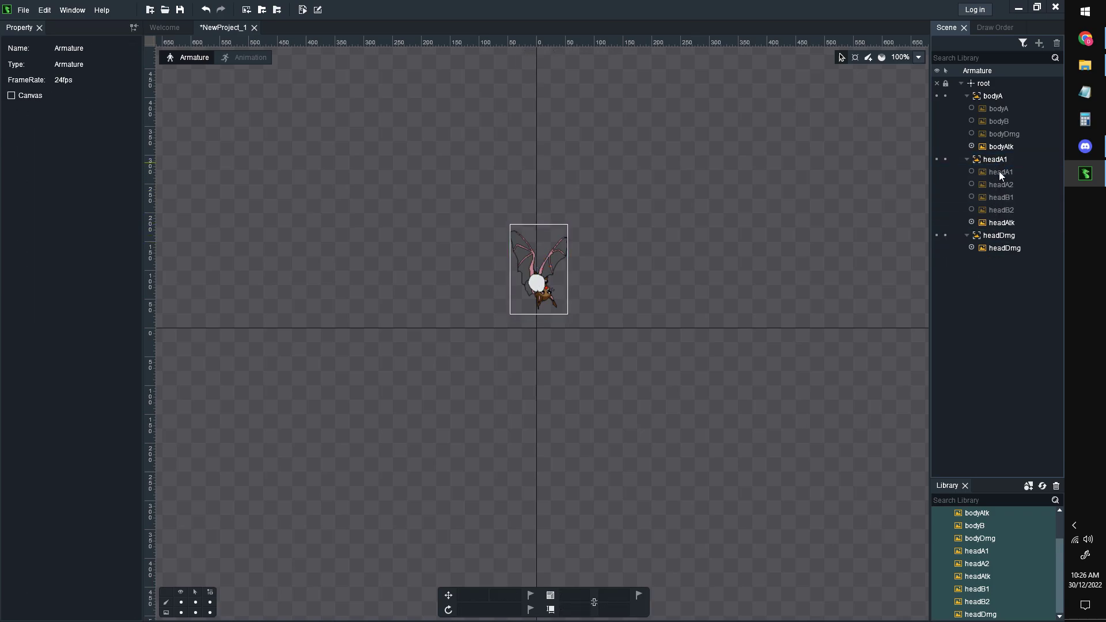
drag(994, 243, 996, 160)
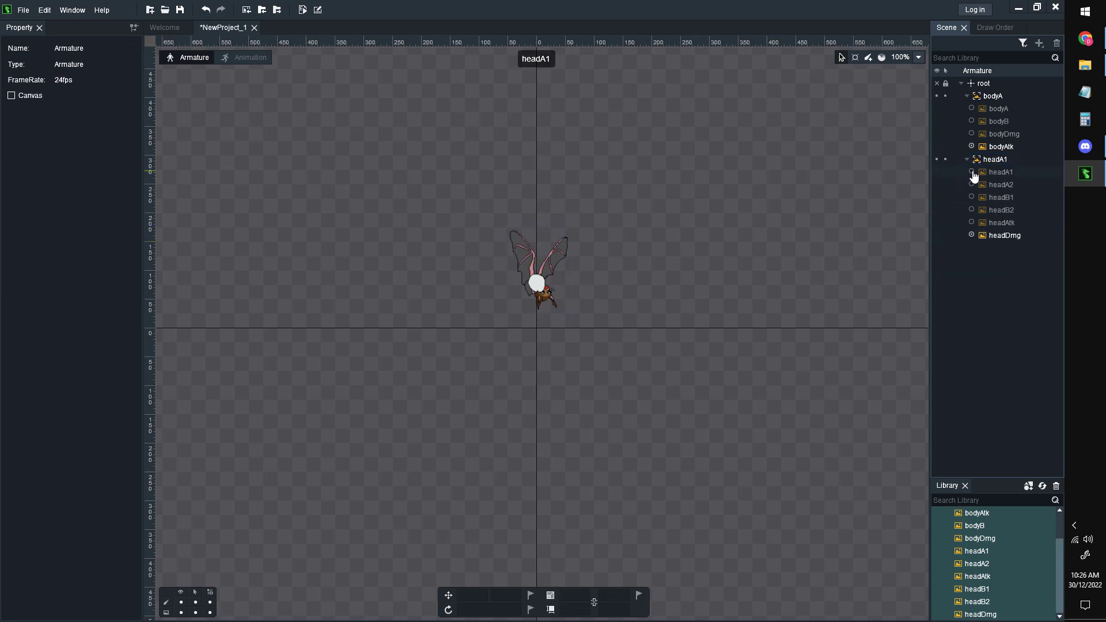
- Arrange the draw order so headA1 is above bodyA, then return to the scene tree
click(984, 28)
drag(963, 57, 966, 73)
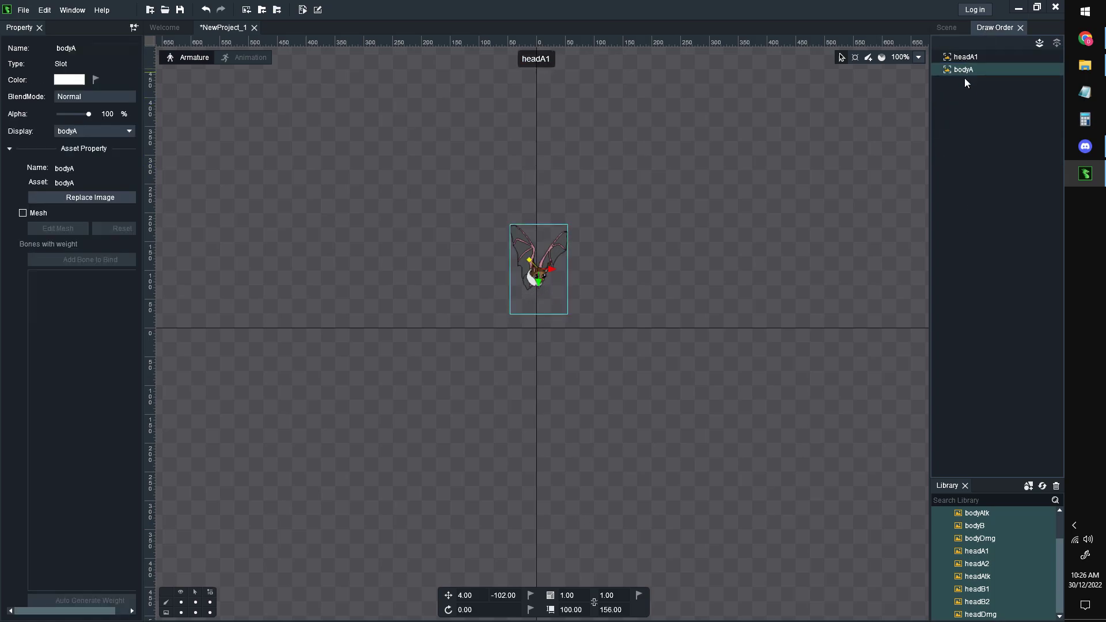
click(646, 259)
scroll(551, 261, up, 5)
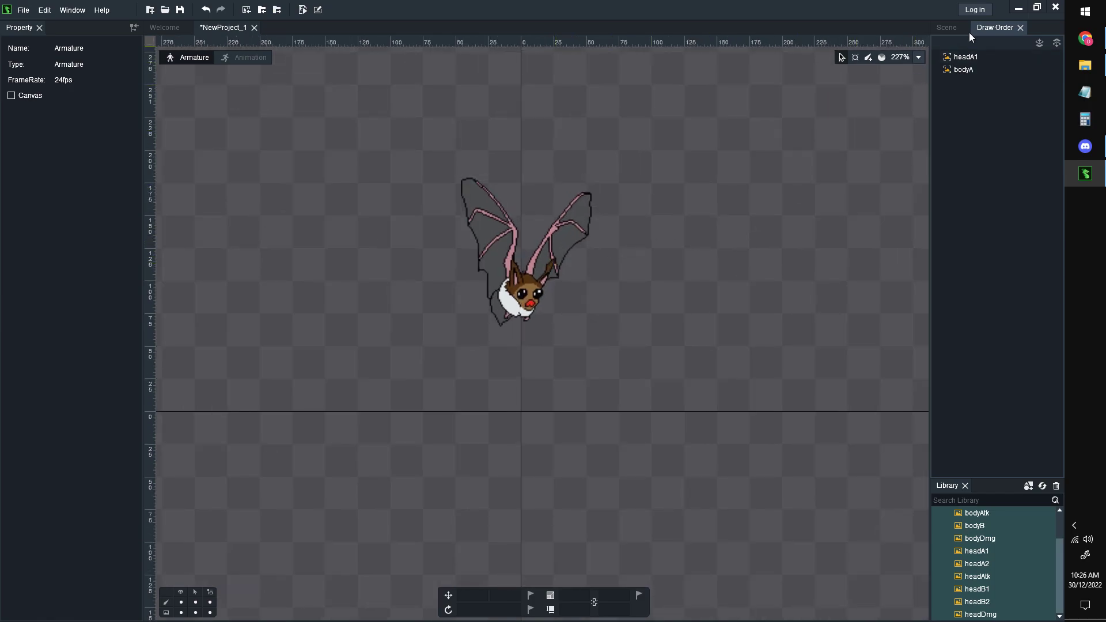
click(947, 28)
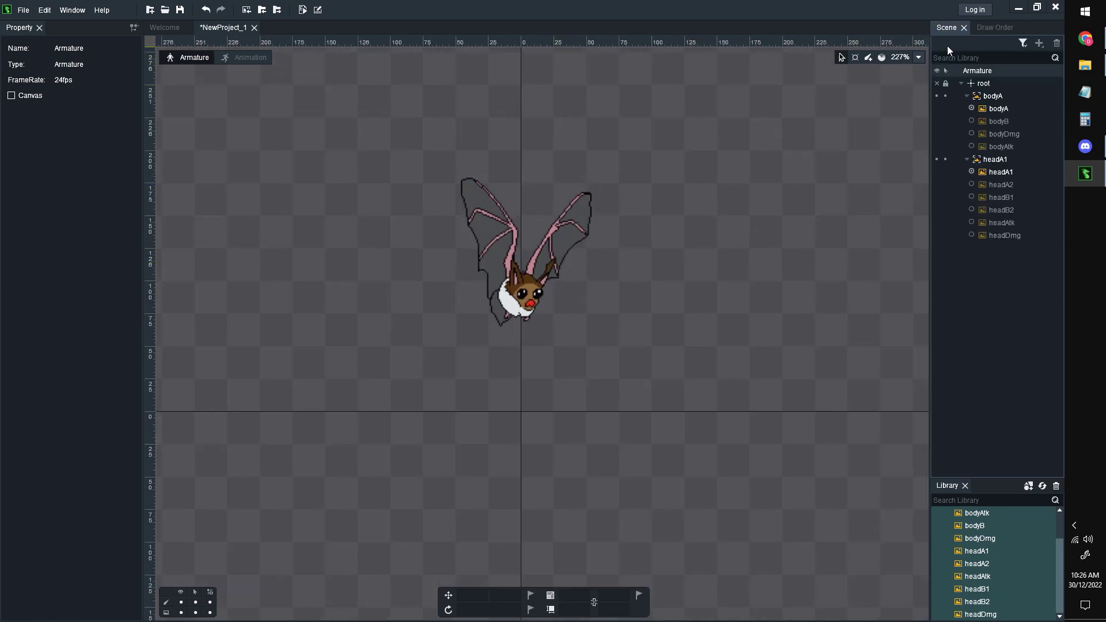
- Switch to animation mode and keyframe the bodyA slot's display as bodyA at frames 0 and 60
click(246, 57)
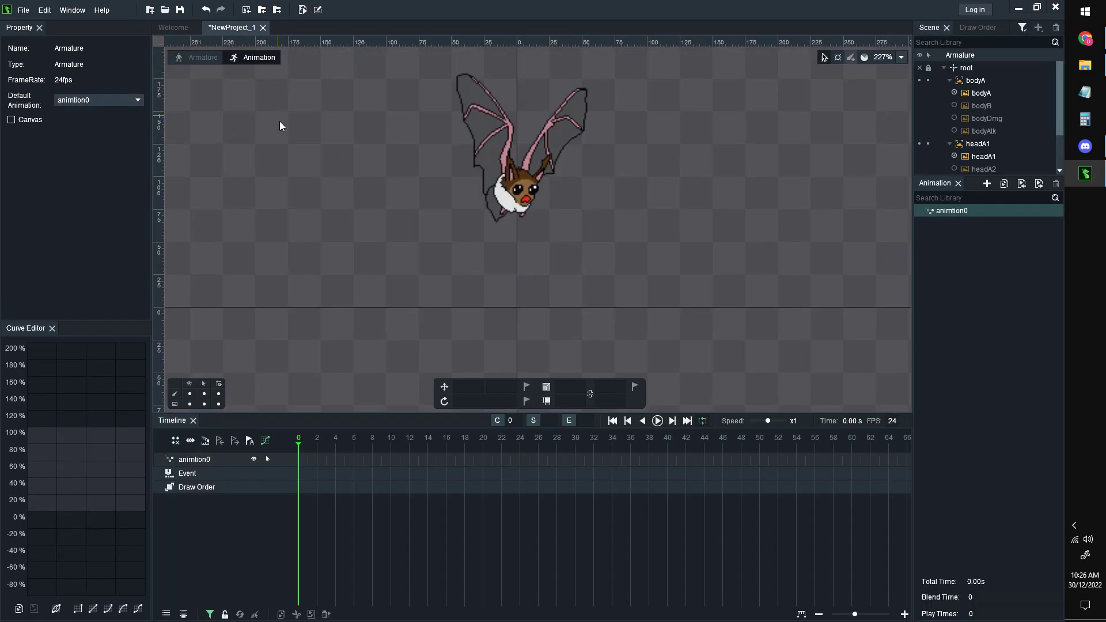
click(978, 81)
click(547, 440)
drag(594, 453, 234, 455)
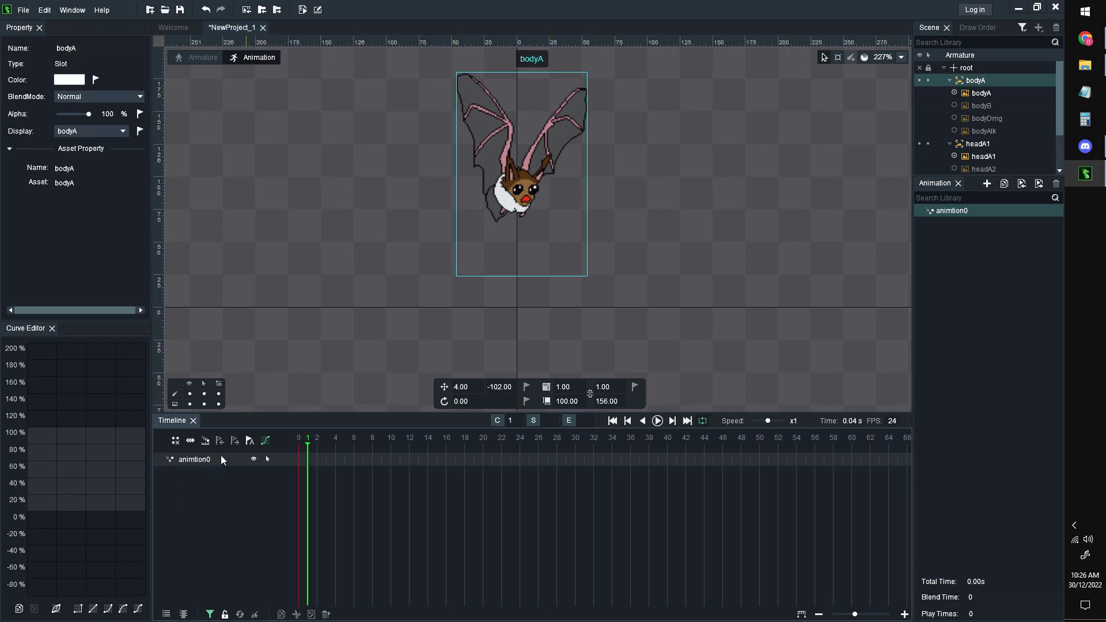
click(140, 131)
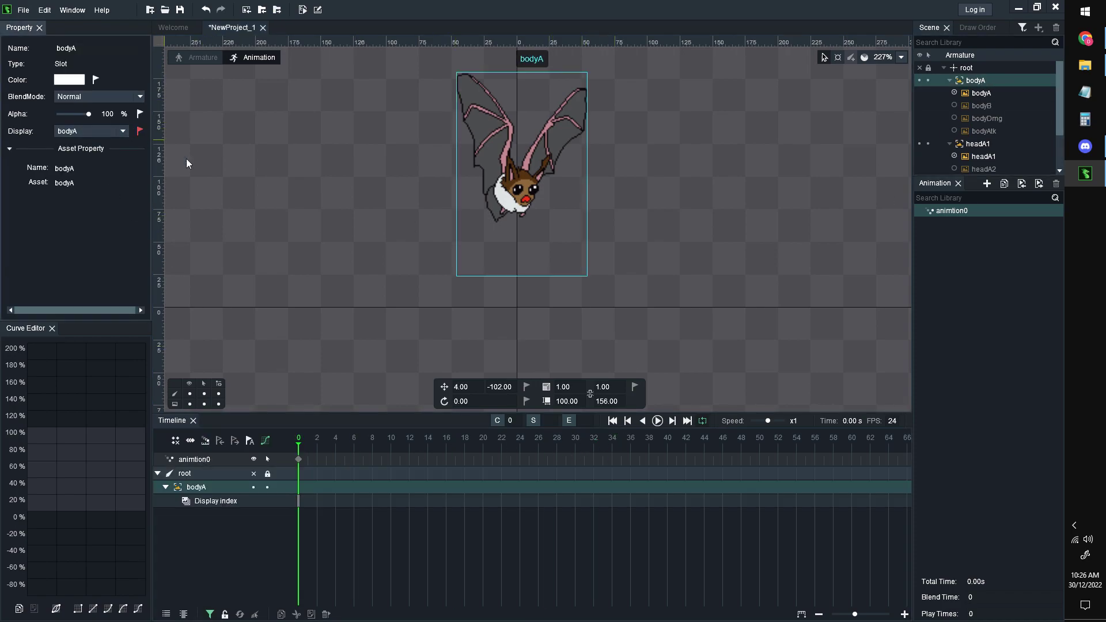
click(851, 443)
click(140, 131)
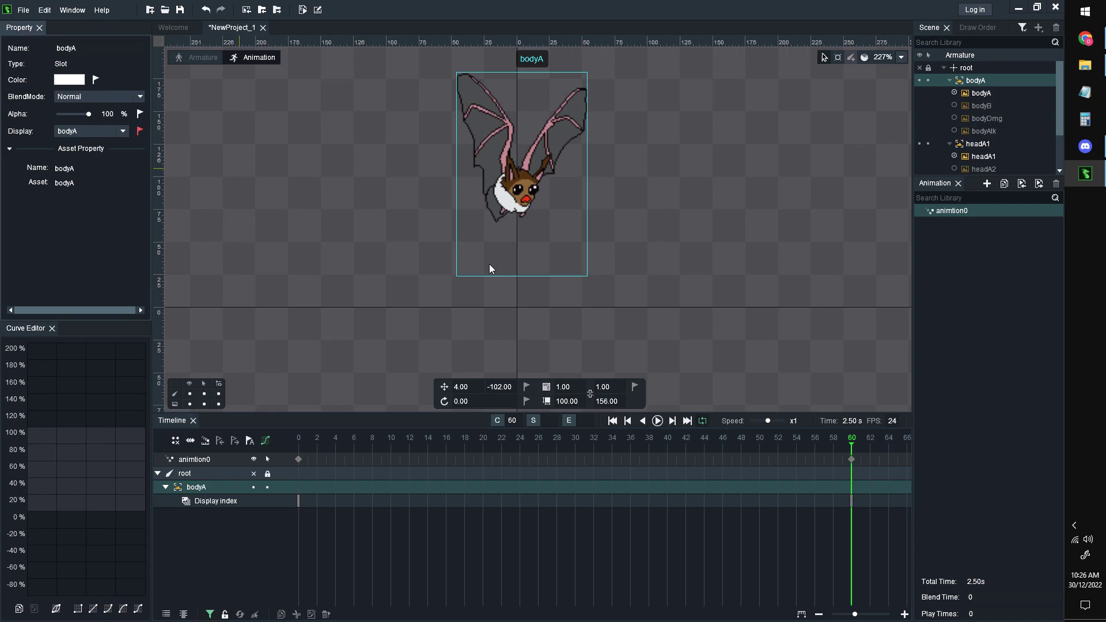
- Set the animation's frame rate to 60 FPS
double_click(891, 420)
text(60)
key(Return)
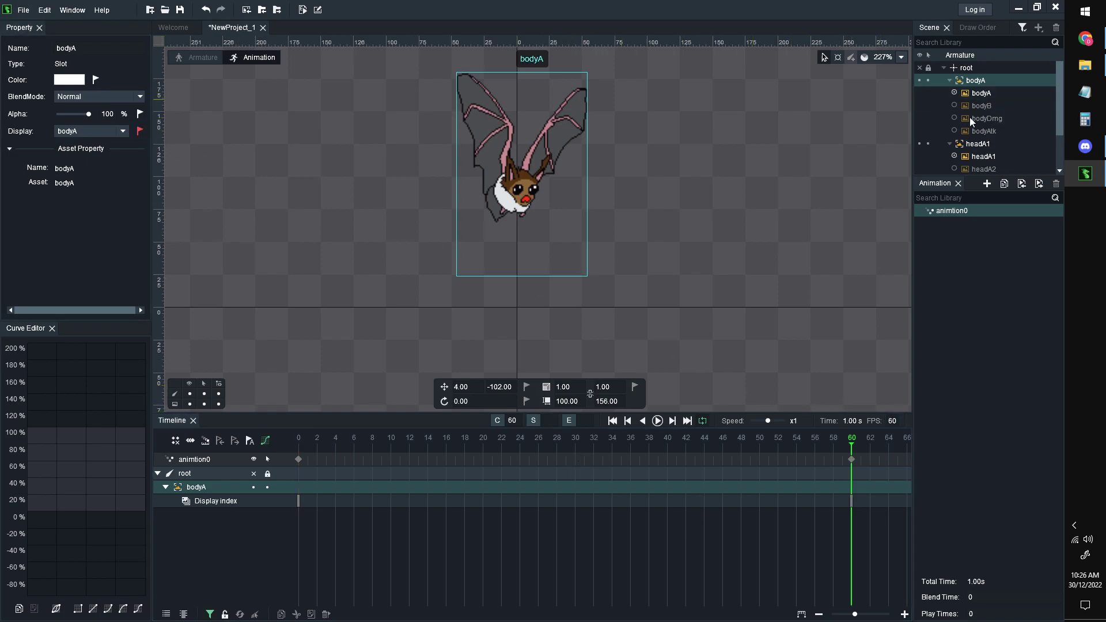
- At frame 30, keyframe the bodyA slot's display as bodyB
click(979, 143)
click(574, 452)
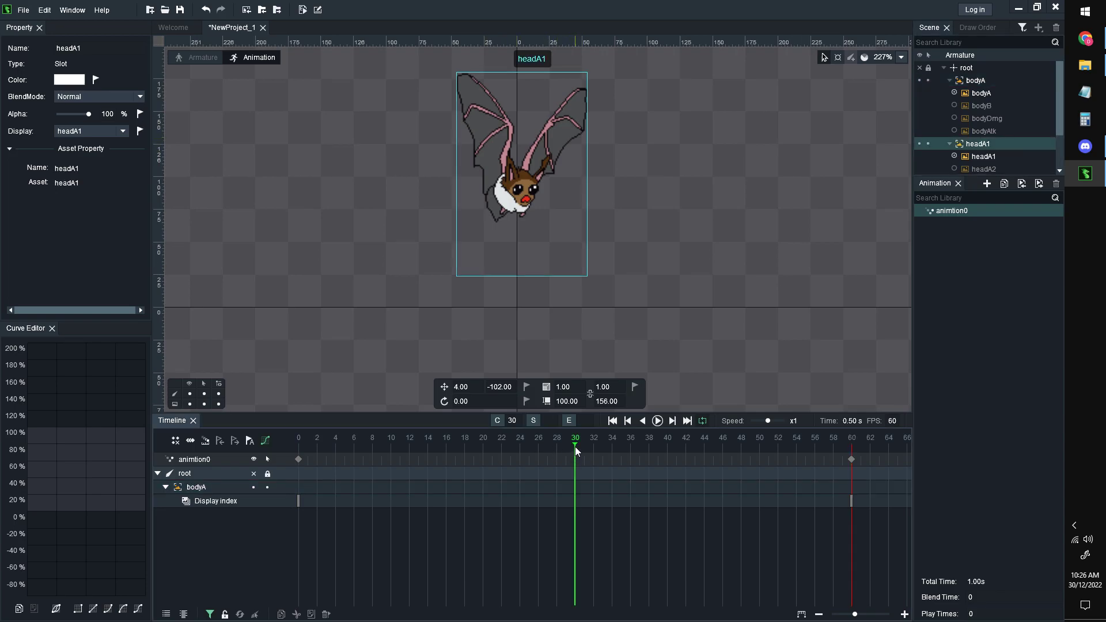
click(992, 81)
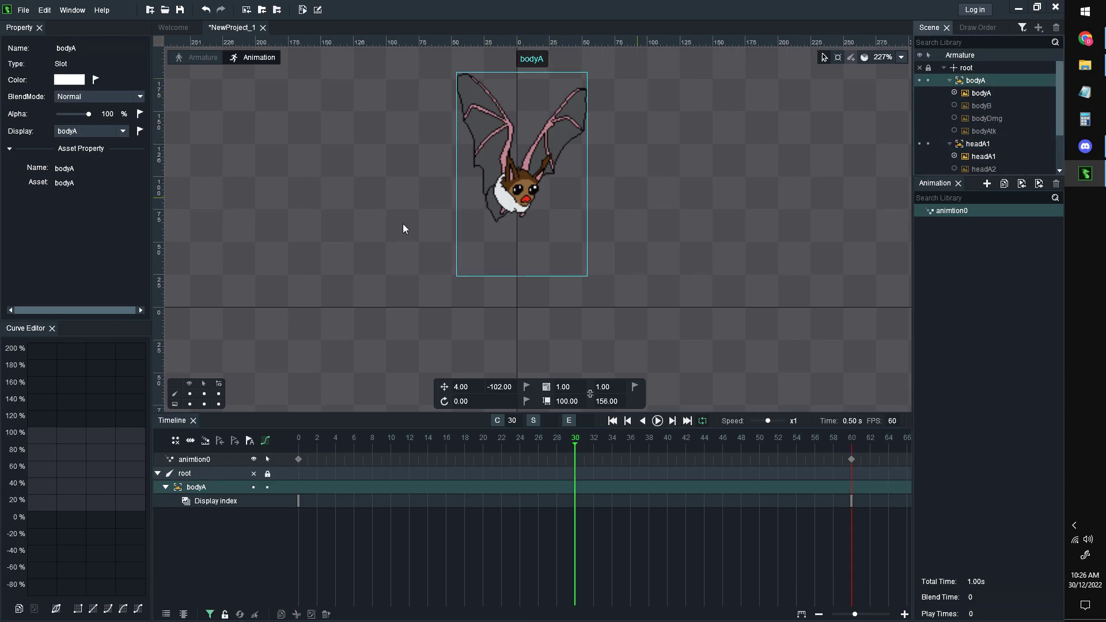
click(122, 132)
click(69, 151)
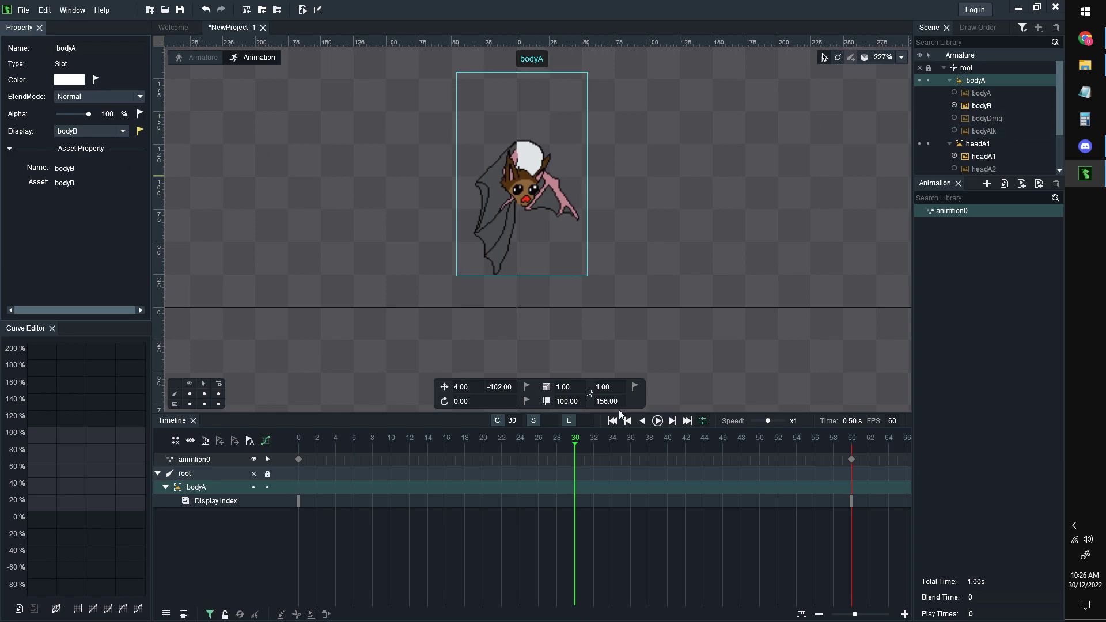
- Keyframe the headA1 slot's display as headB1 at frame 30
click(976, 144)
click(122, 132)
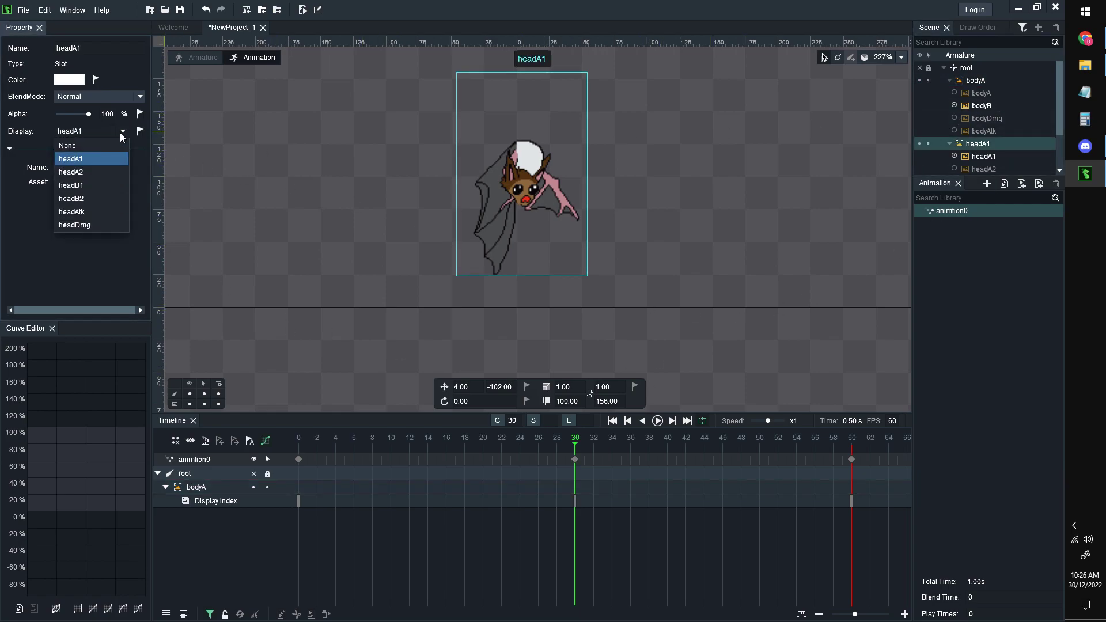
click(85, 185)
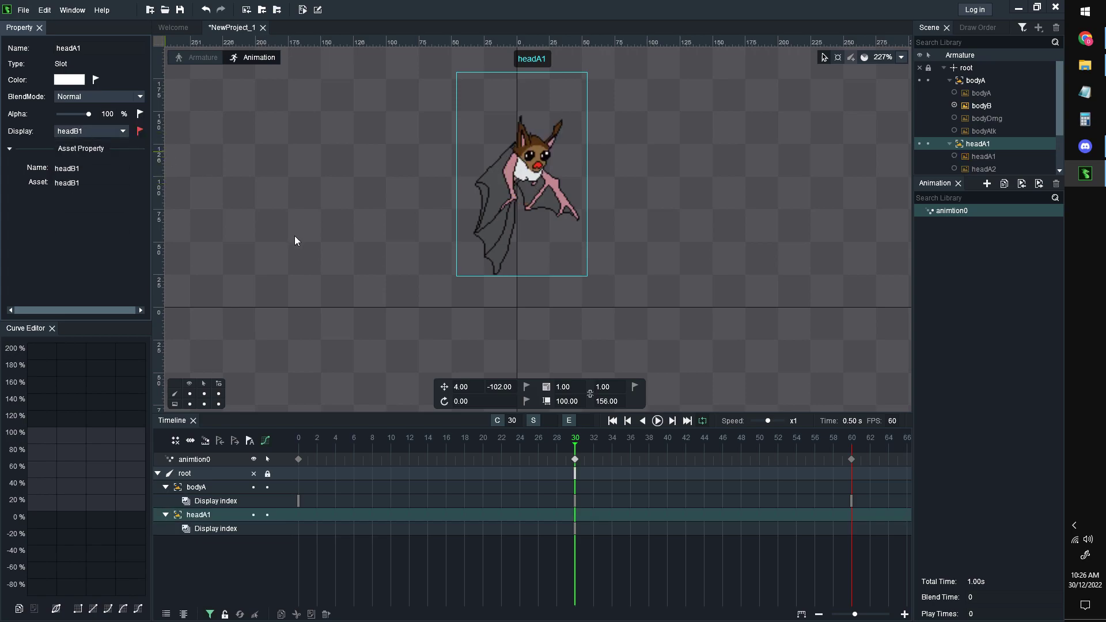
- Play the animation to preview the wing flap, then stop playback
key(space)
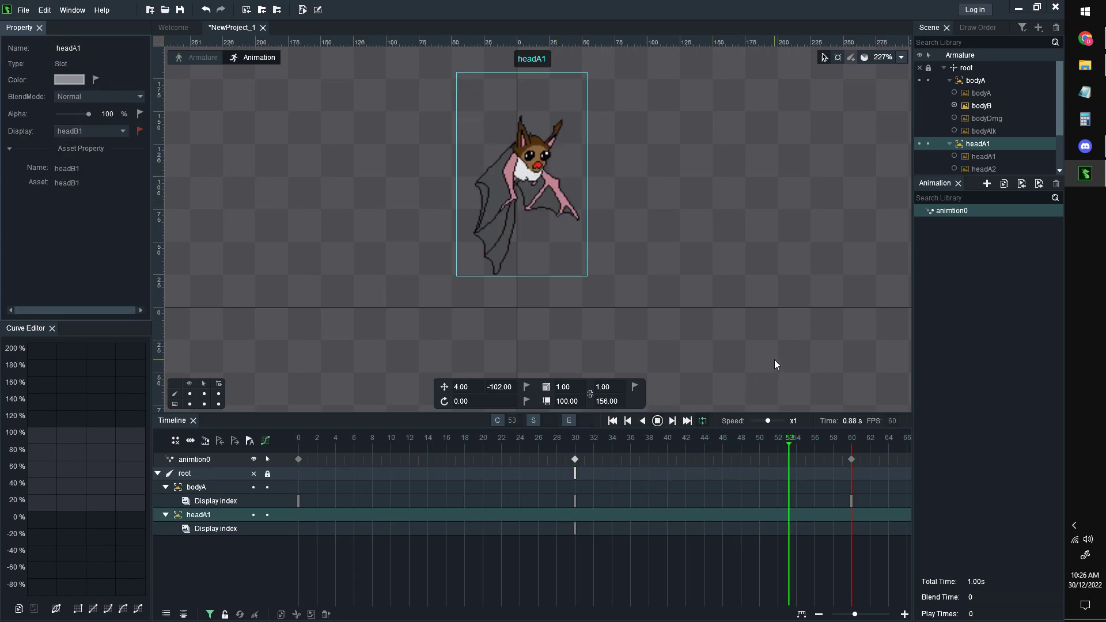
drag(665, 195, 673, 272)
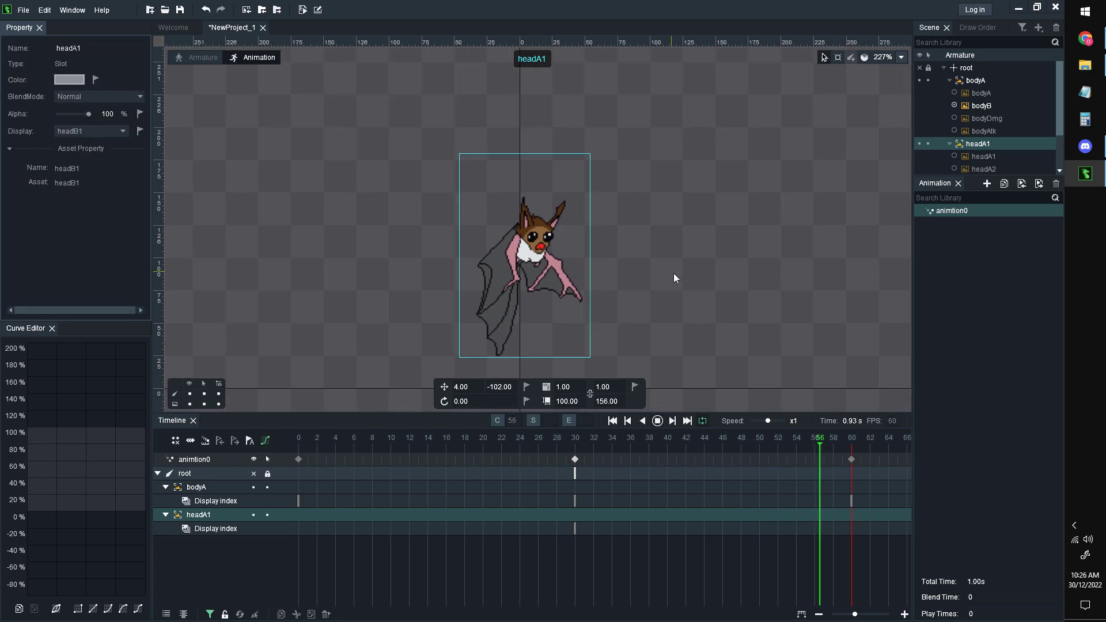
key(space)
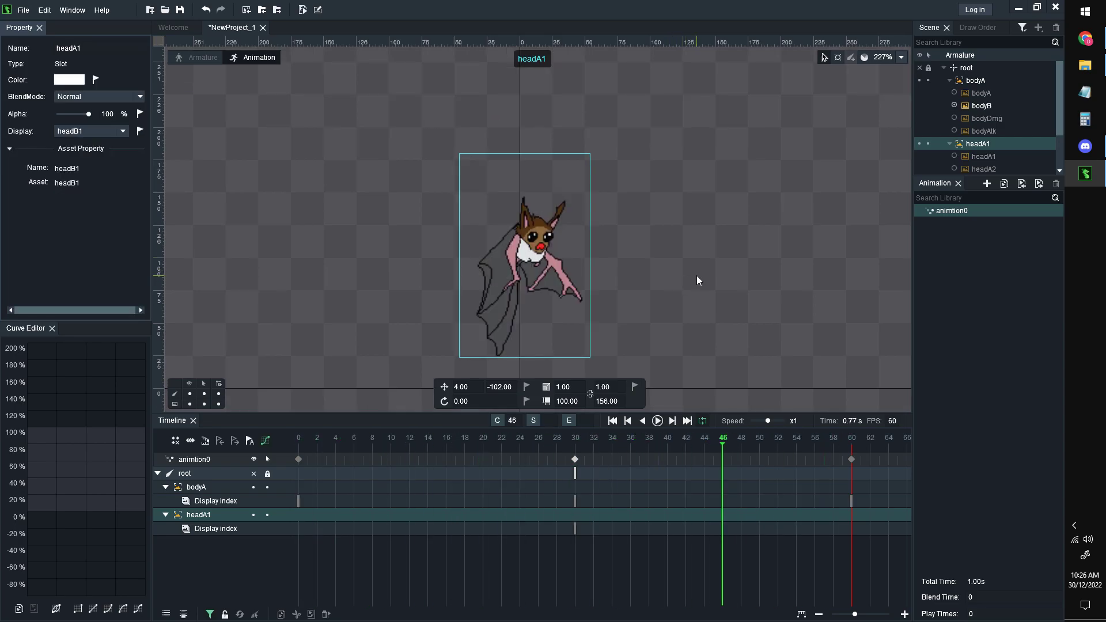
click(714, 265)
- At frame 15, keyframe the headA1 slot's display as headA2
click(541, 271)
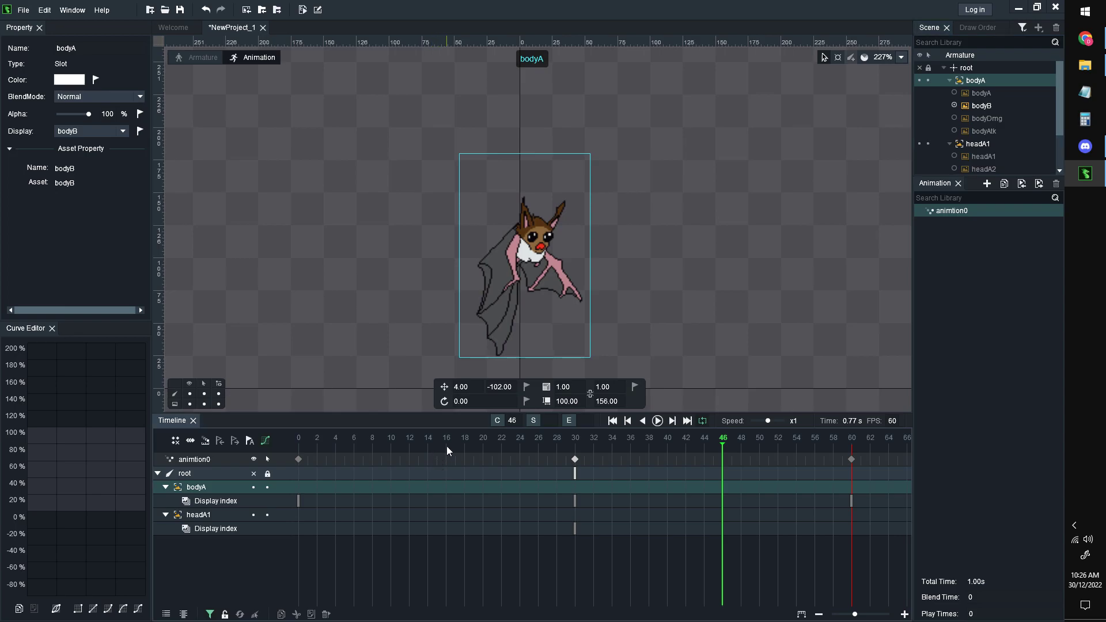
click(437, 448)
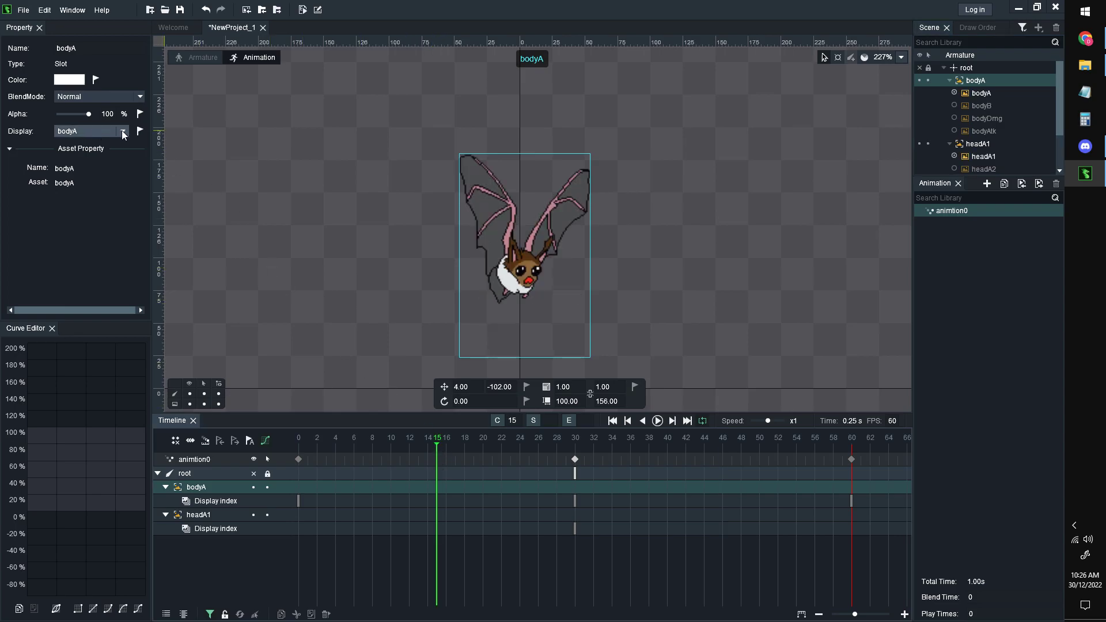
click(978, 143)
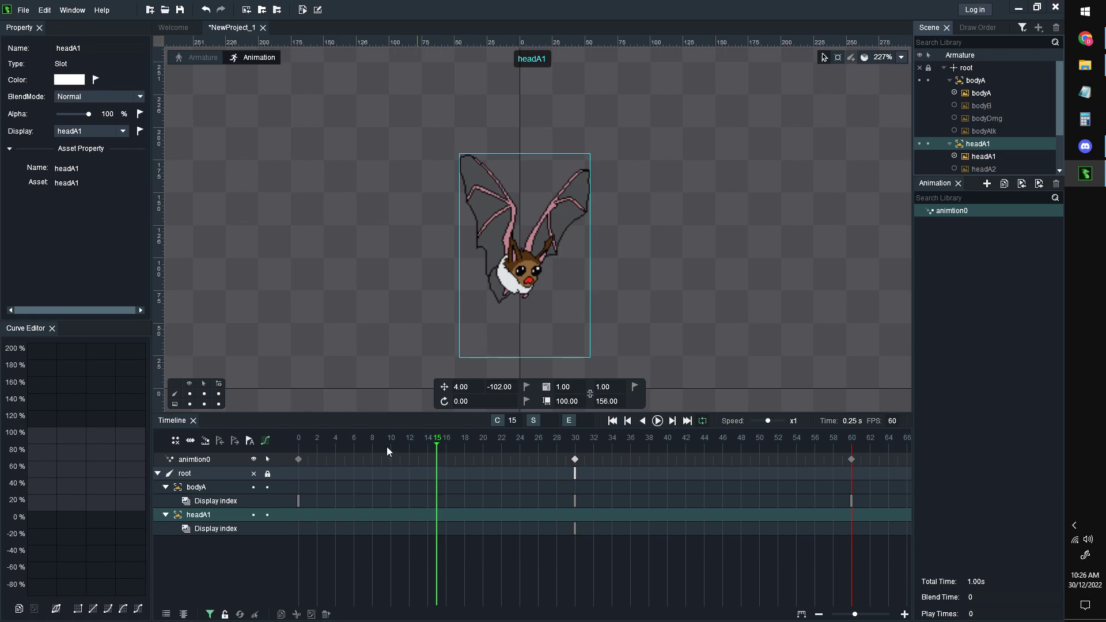
click(123, 130)
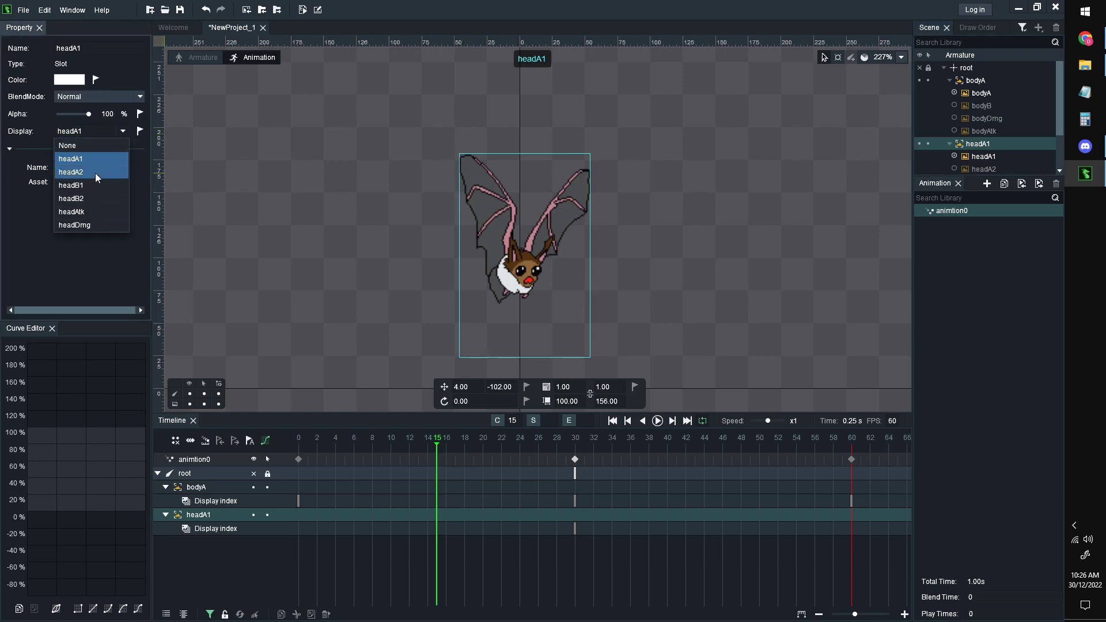
click(95, 173)
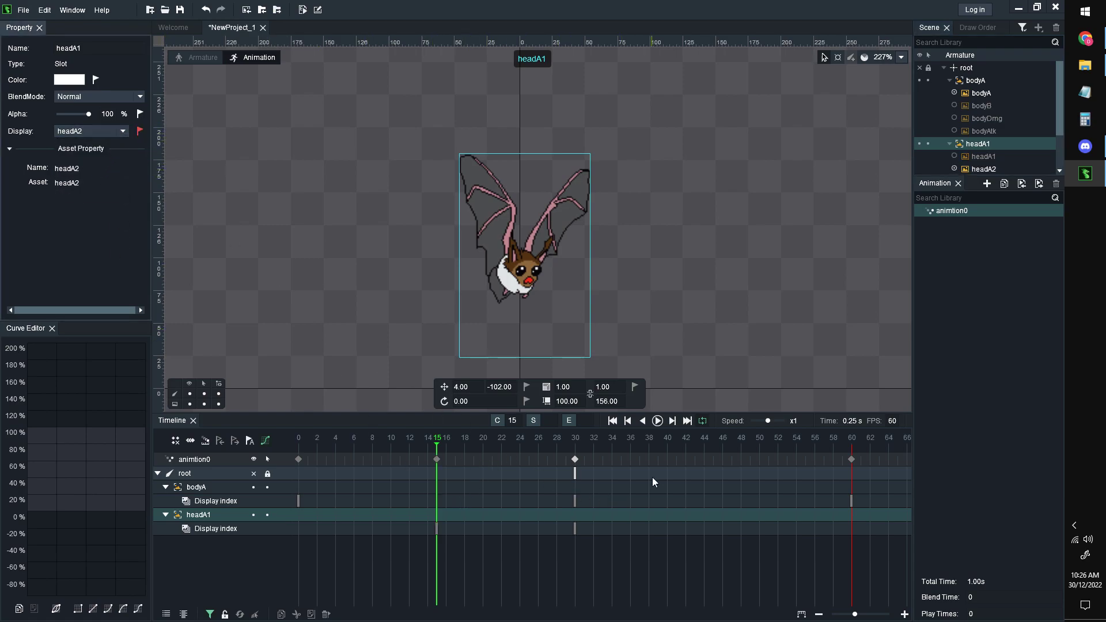
- Keyframe the headA1 slot's display as headB2 at frame 45 and play the animation
drag(576, 439, 710, 452)
click(123, 131)
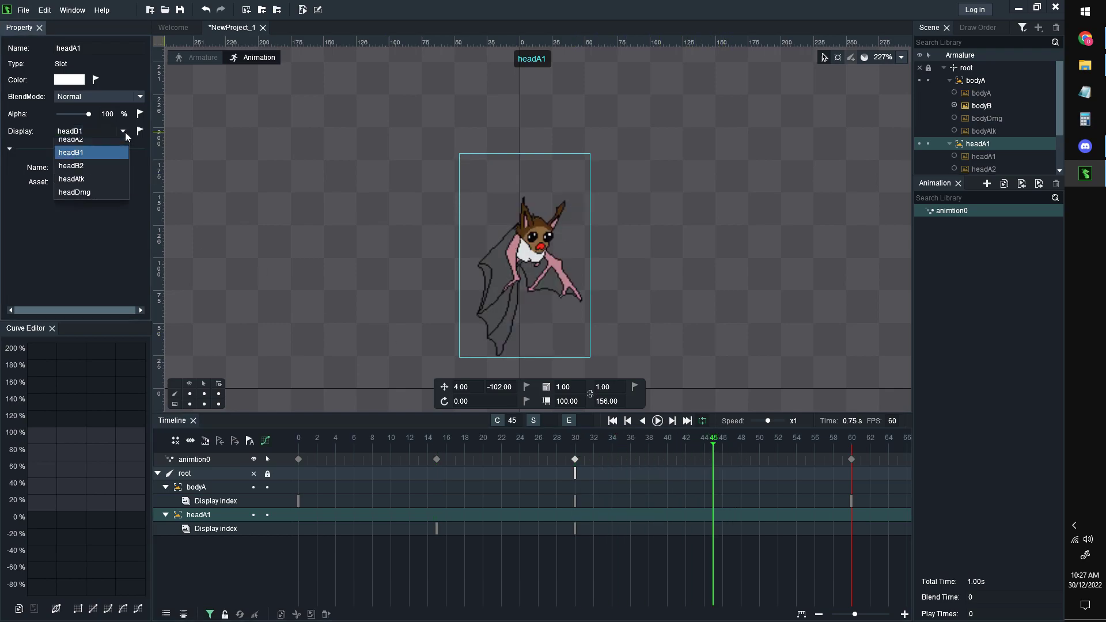
click(101, 172)
click(105, 130)
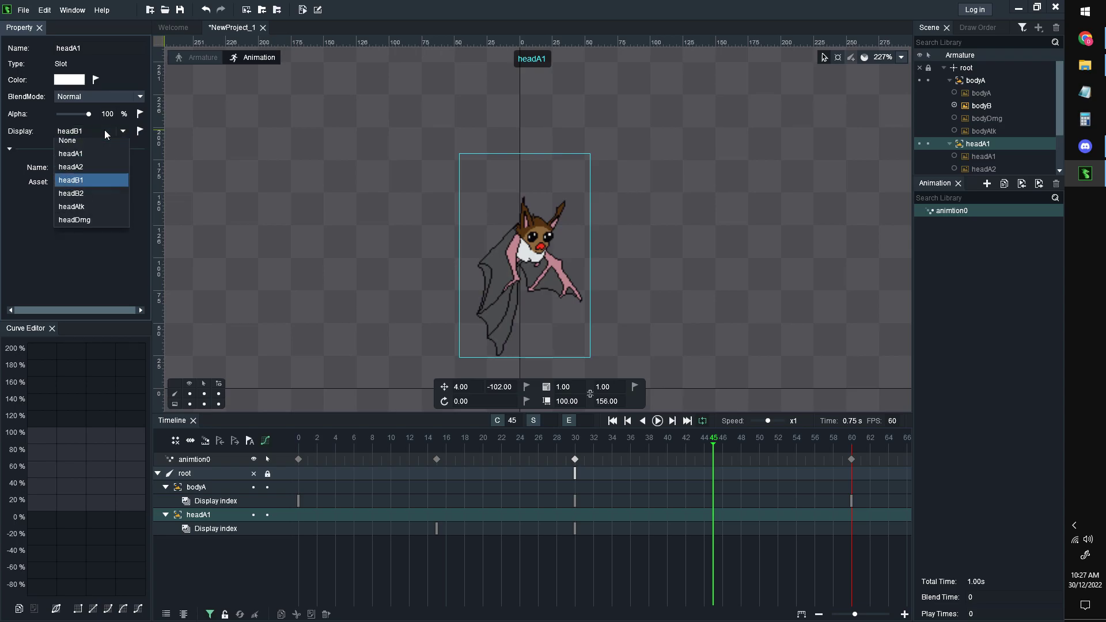
click(92, 196)
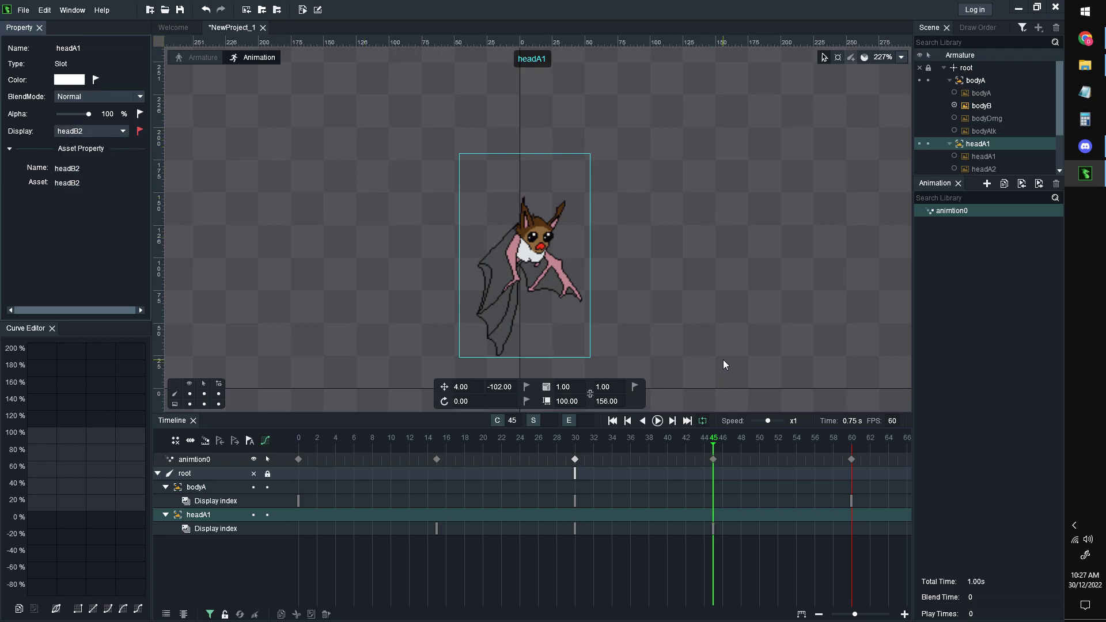
key(space)
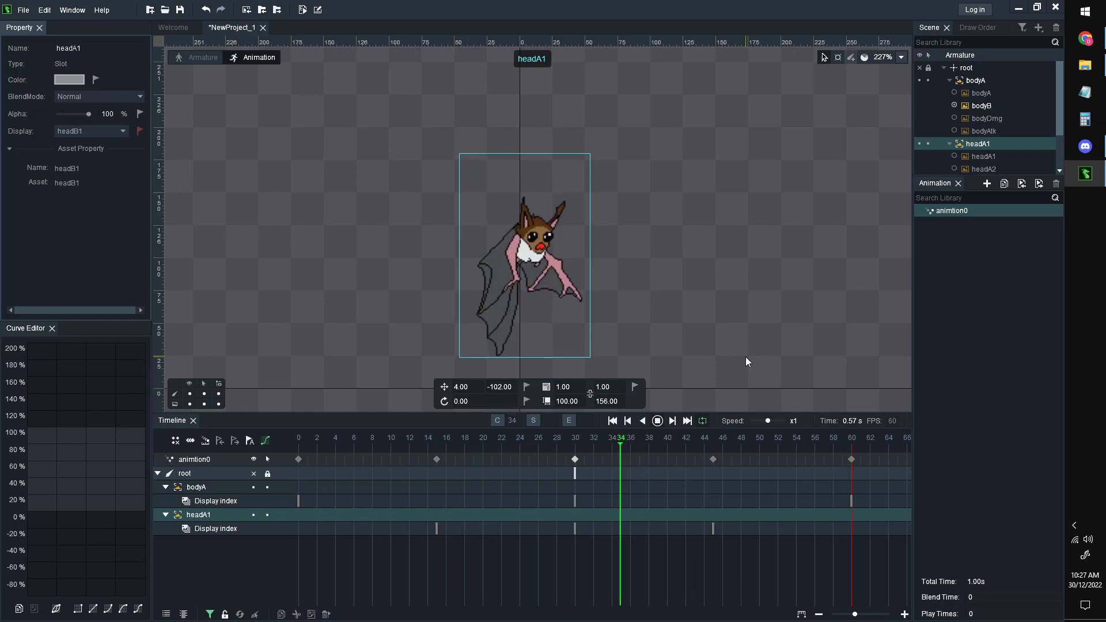
- Stop playback and rename the animation as Walk
key(space)
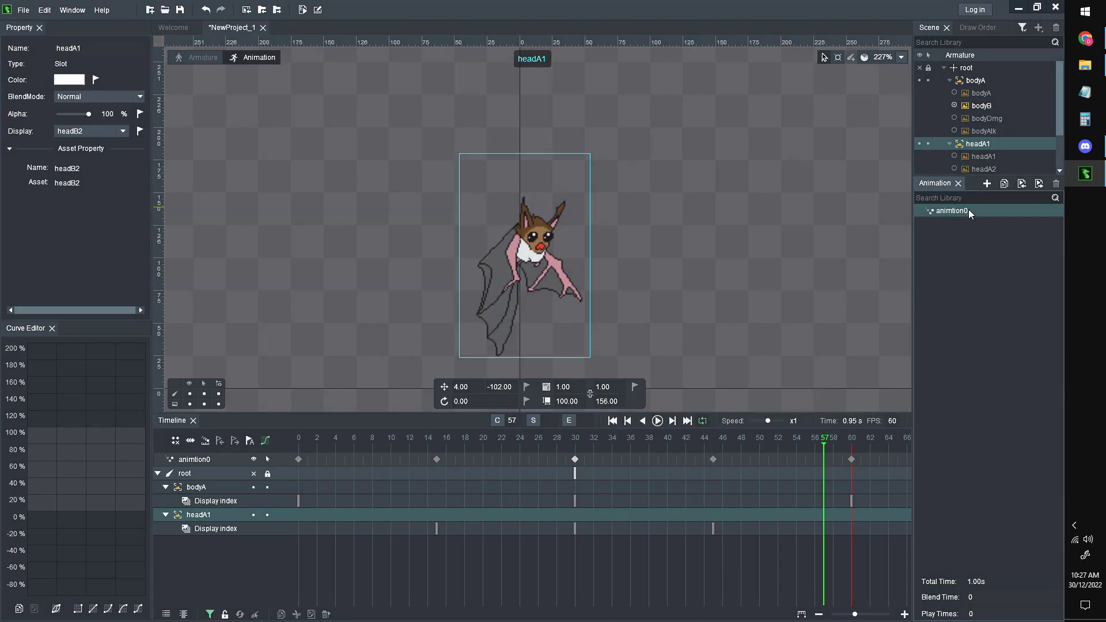
double_click(969, 210)
text(Walk)
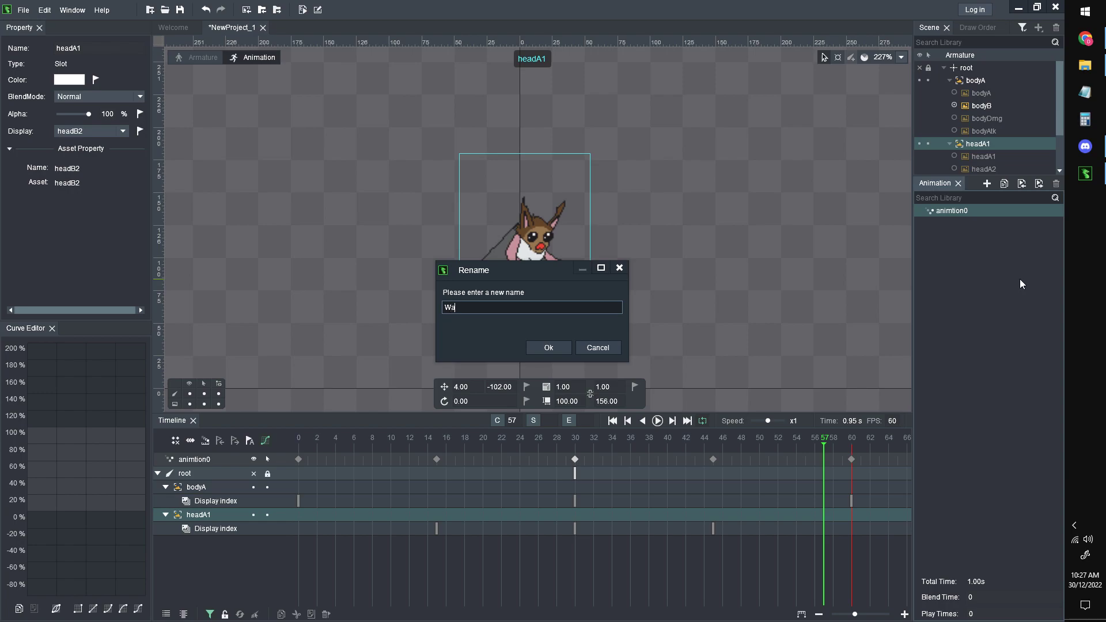
key(Return)
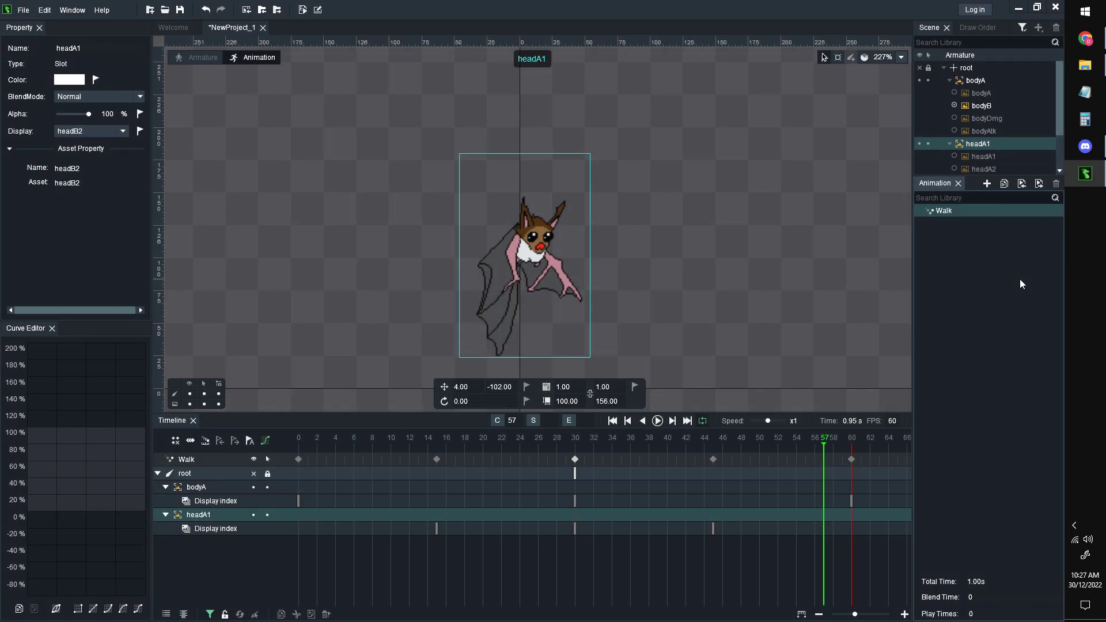
- Add a new animation named Attack
click(988, 184)
double_click(975, 223)
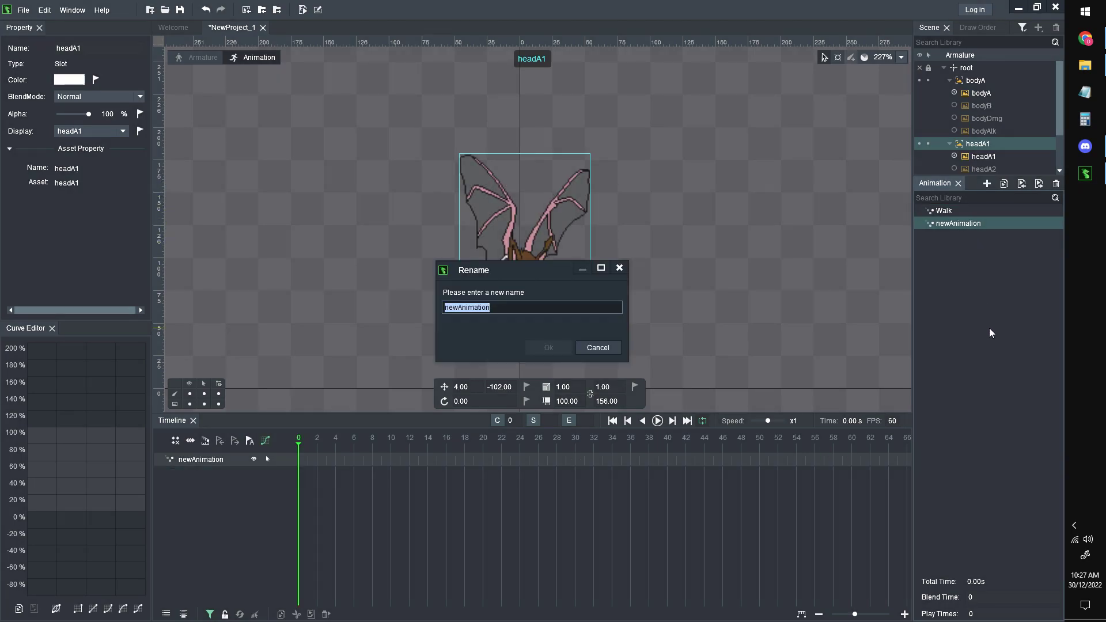
text(Attack)
key(Return)
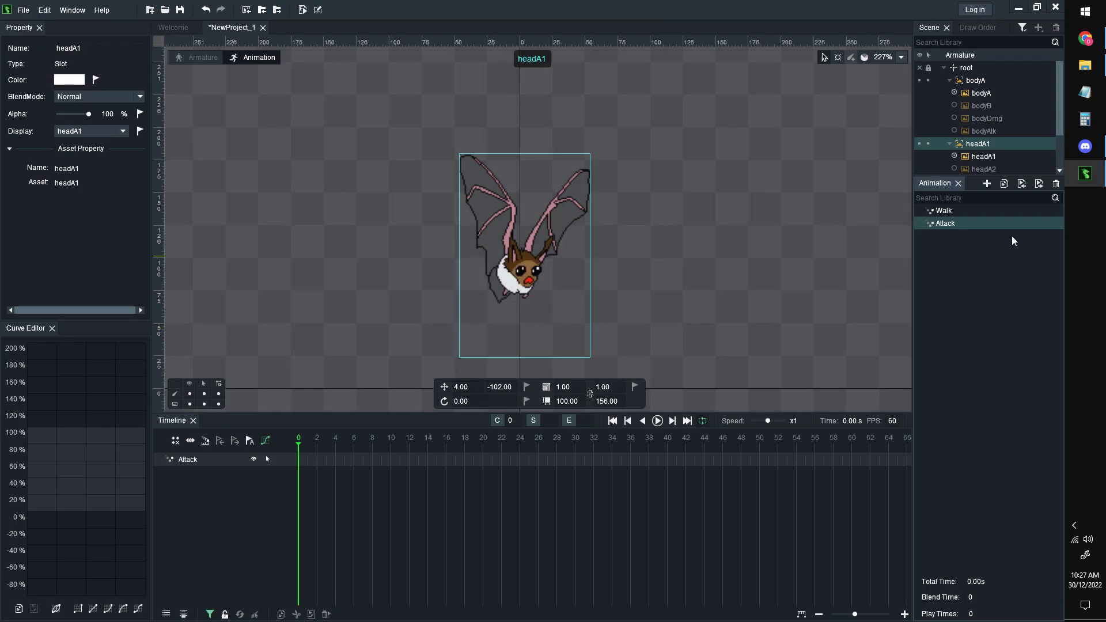
- In the Attack animation, keyframe the bodyA slot's display as bodyA at frames 0 and 60
click(976, 80)
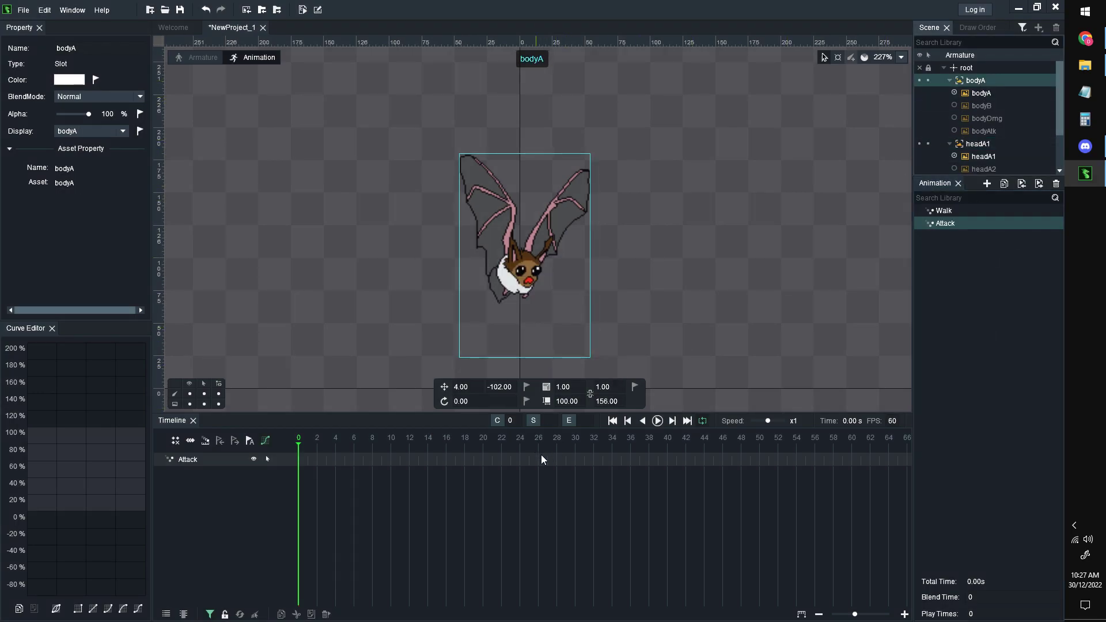
click(564, 446)
click(140, 132)
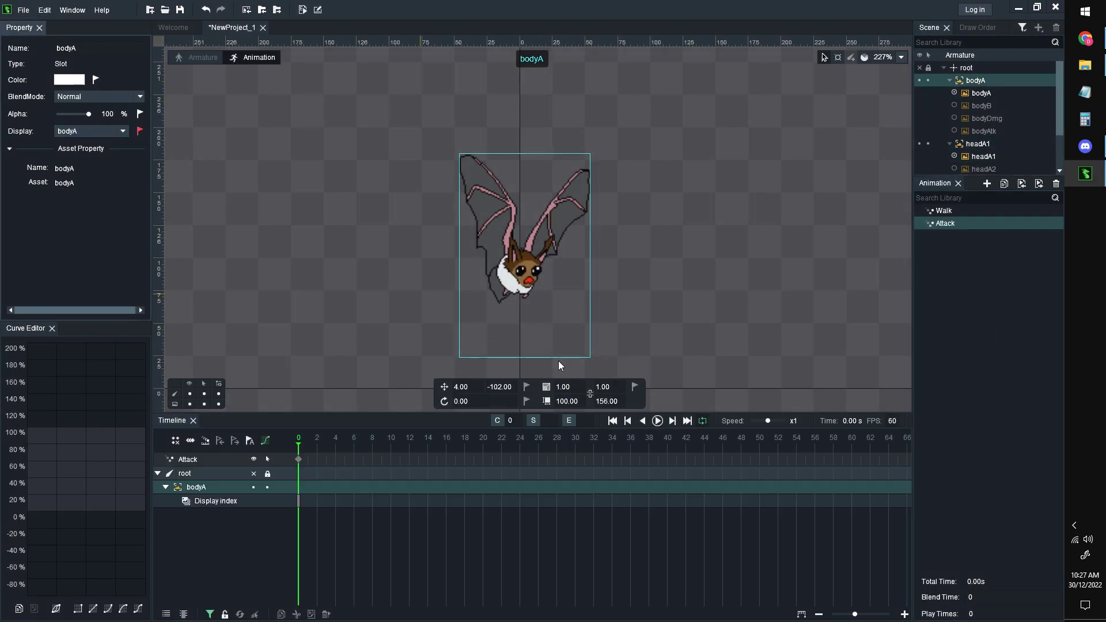
click(853, 446)
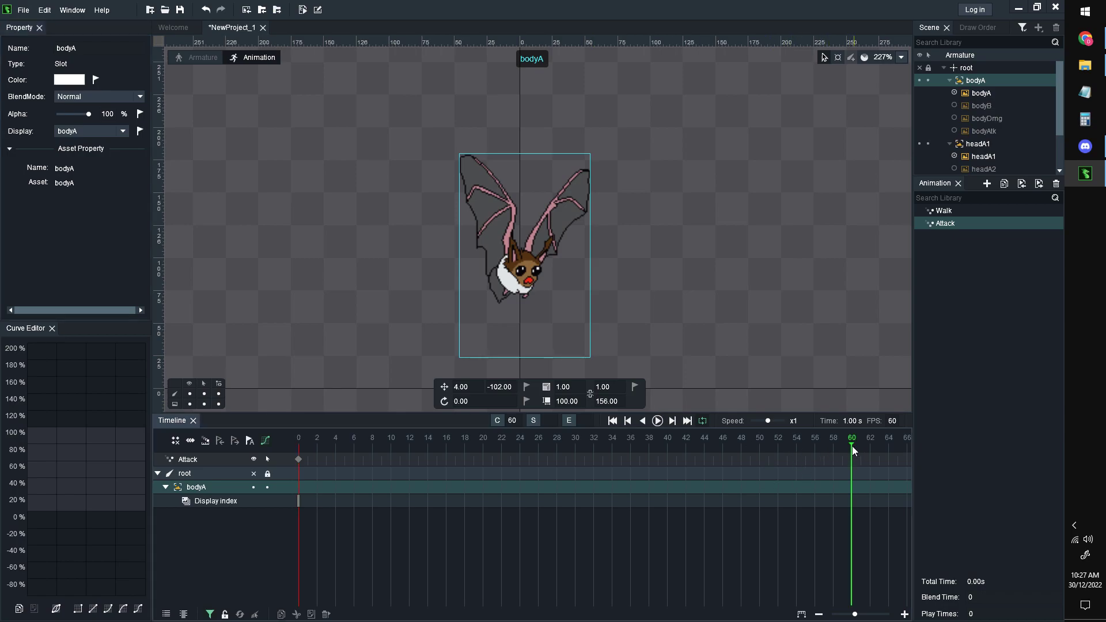
click(139, 132)
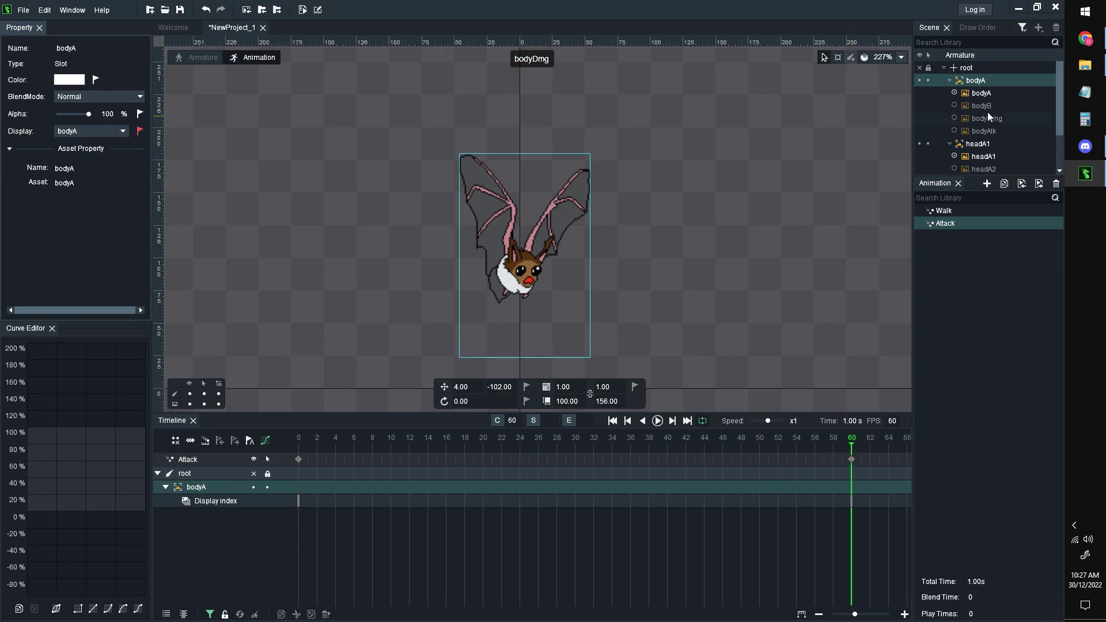
- At frame 30 of the Attack animation, keyframe the bodyA slot's display as bodyAtk
click(978, 144)
click(574, 447)
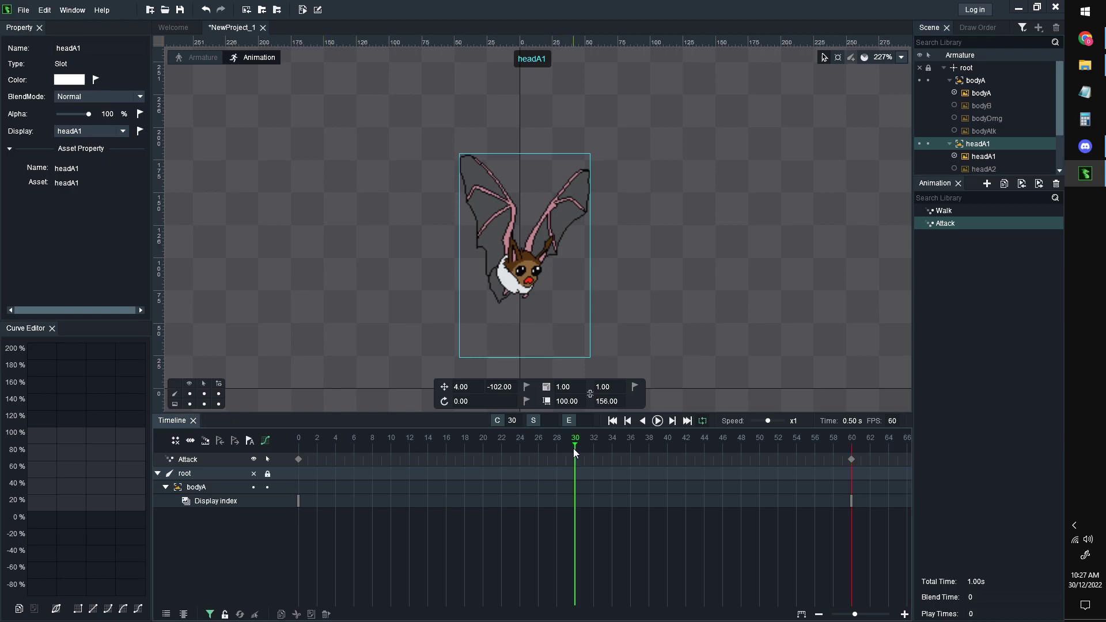
click(979, 84)
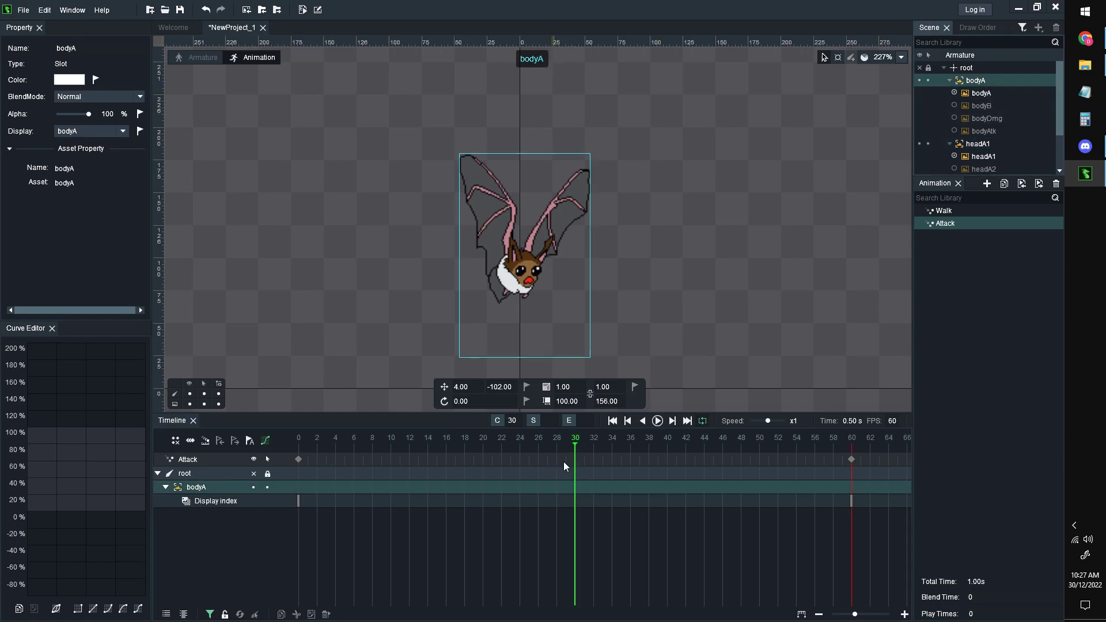
click(121, 133)
click(85, 198)
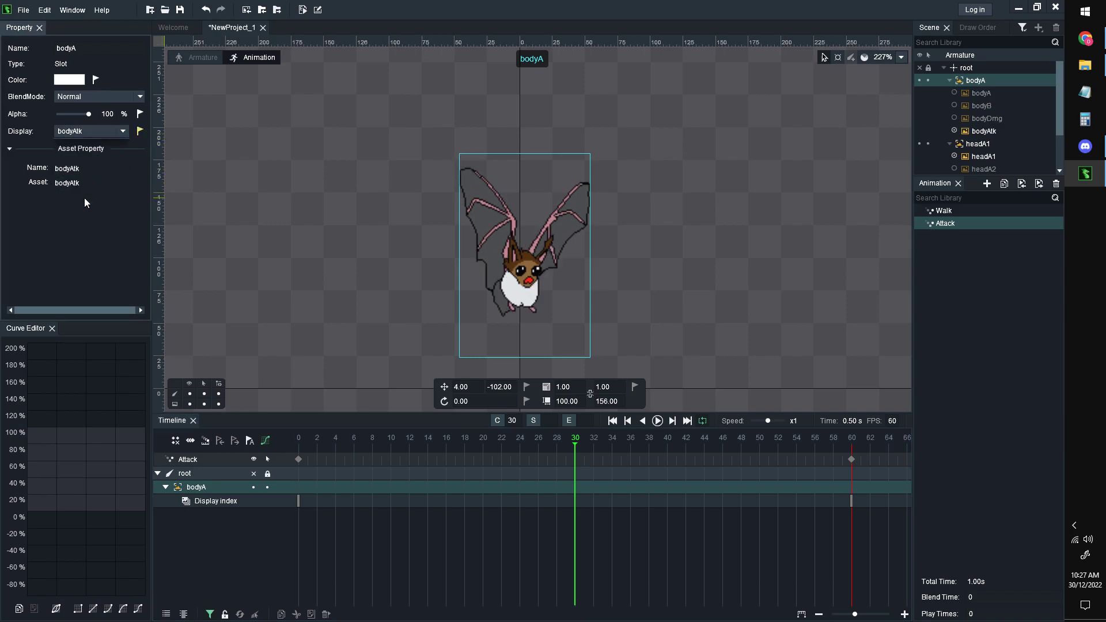
- Keyframe the headA1 slot's display as headAtk at frame 30 of the Attack animation
click(978, 143)
click(123, 132)
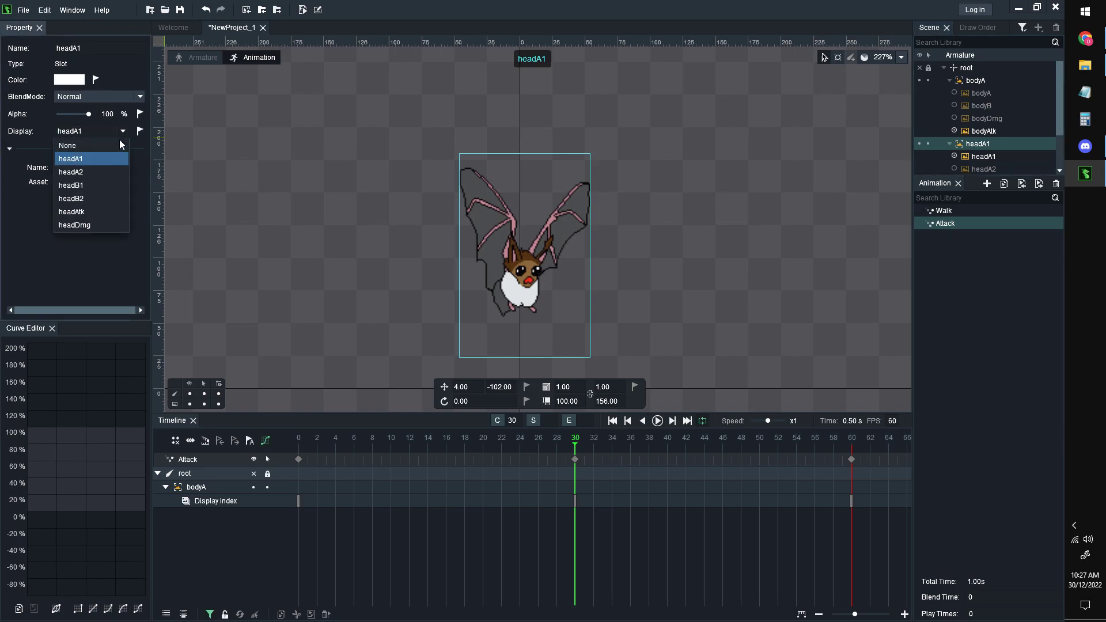
click(89, 206)
click(141, 133)
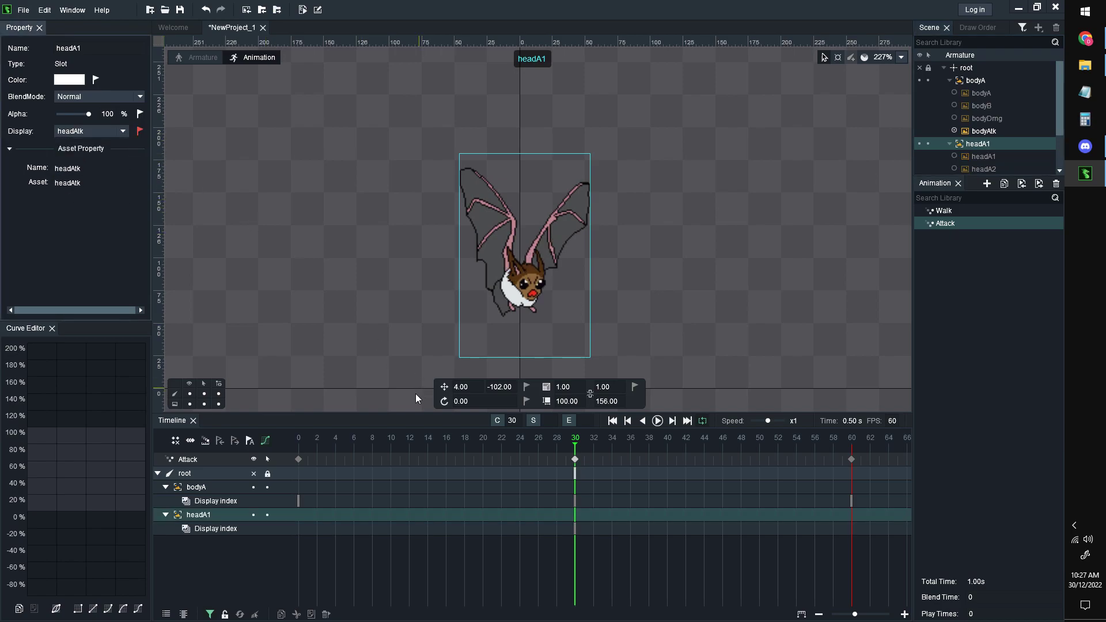
- Preview the Attack animation by playing it and scrubbing the timeline around frame 30, then stop playback
key(space)
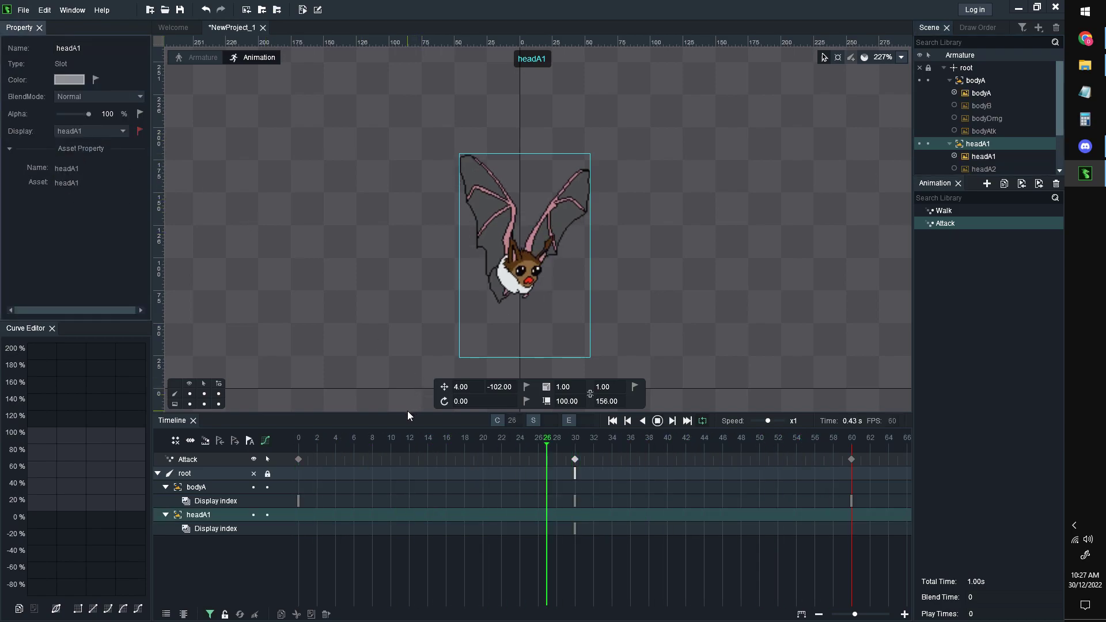
key(space)
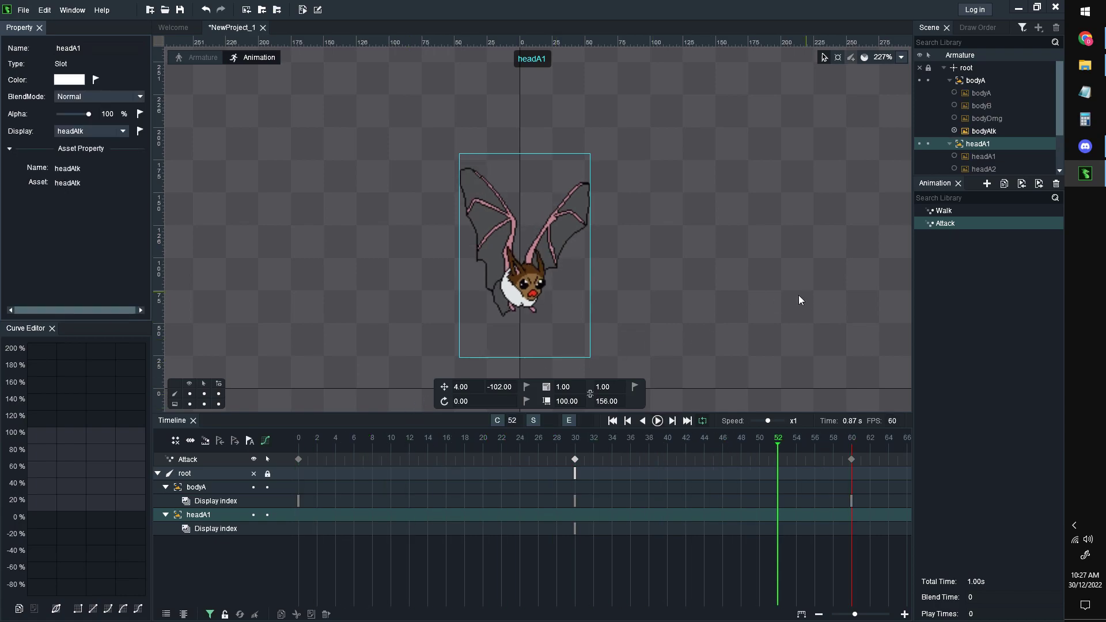
click(732, 313)
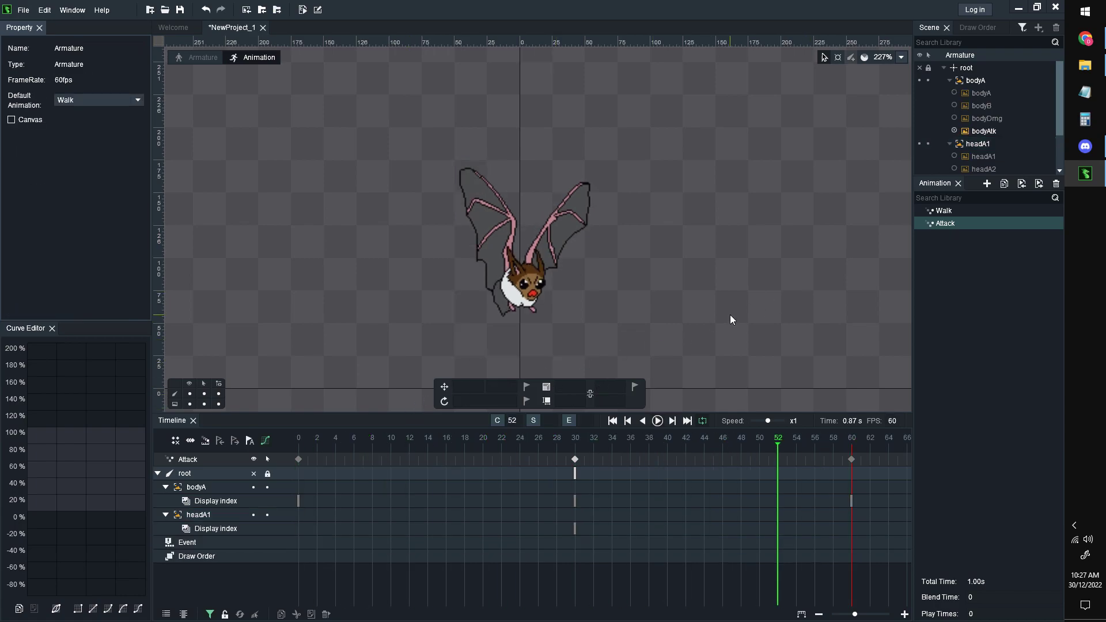
click(979, 80)
drag(551, 441, 599, 447)
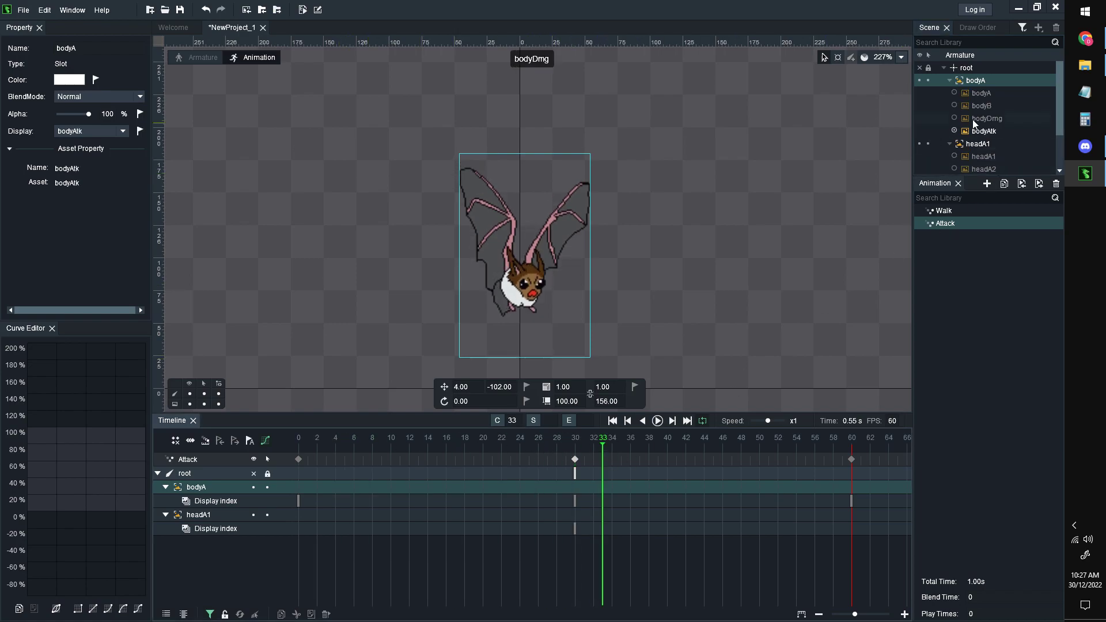
click(767, 268)
key(space)
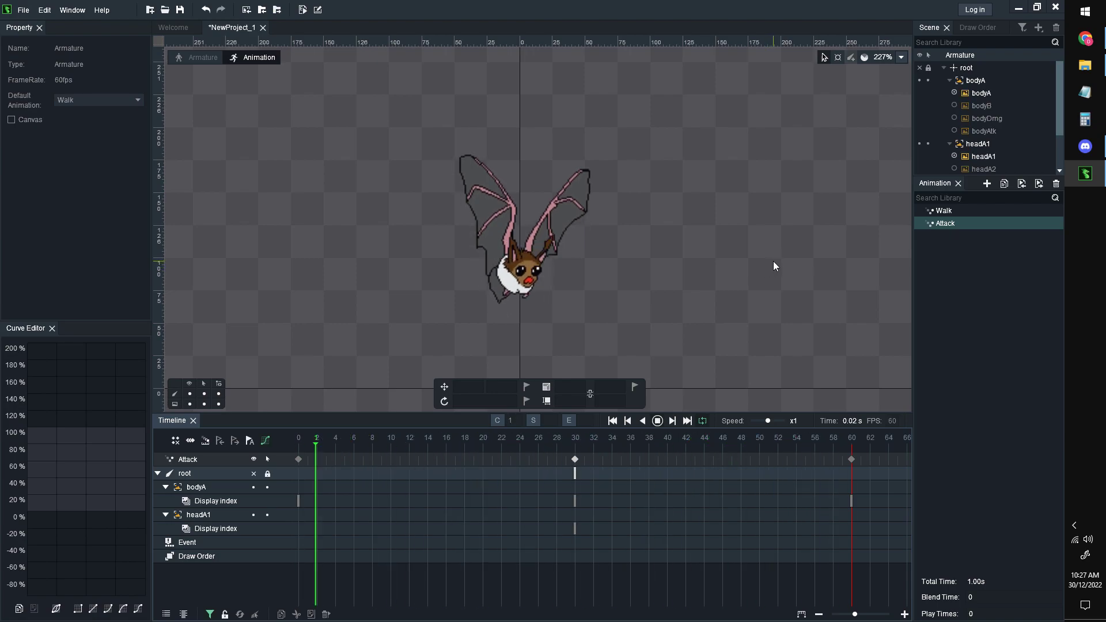
key(space)
right_click(774, 258)
- Add another new animation named Damage
click(922, 217)
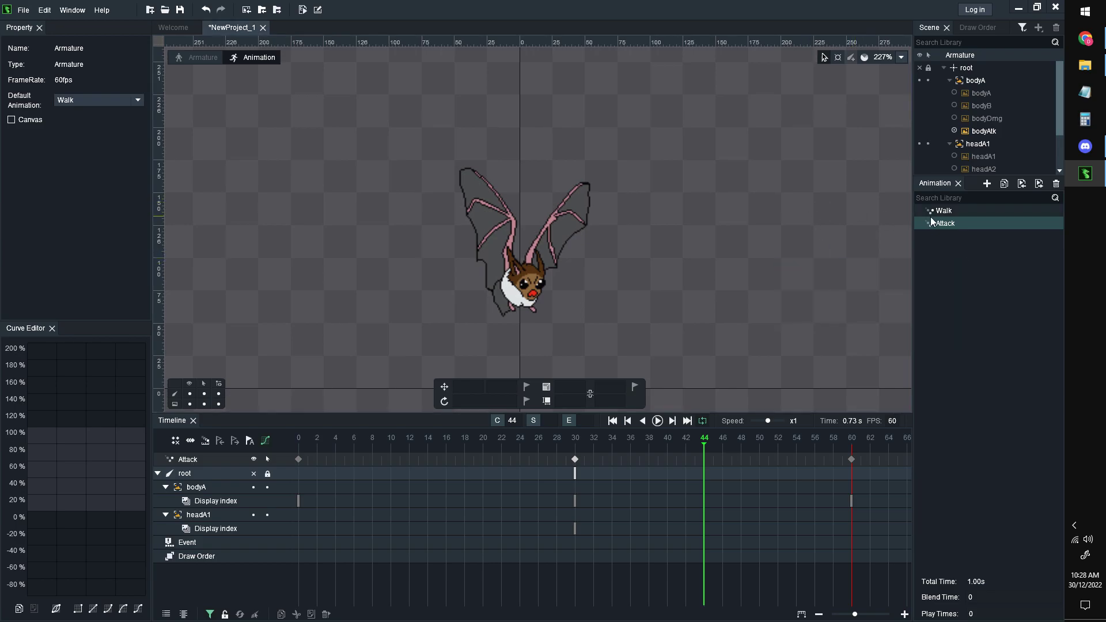
click(988, 183)
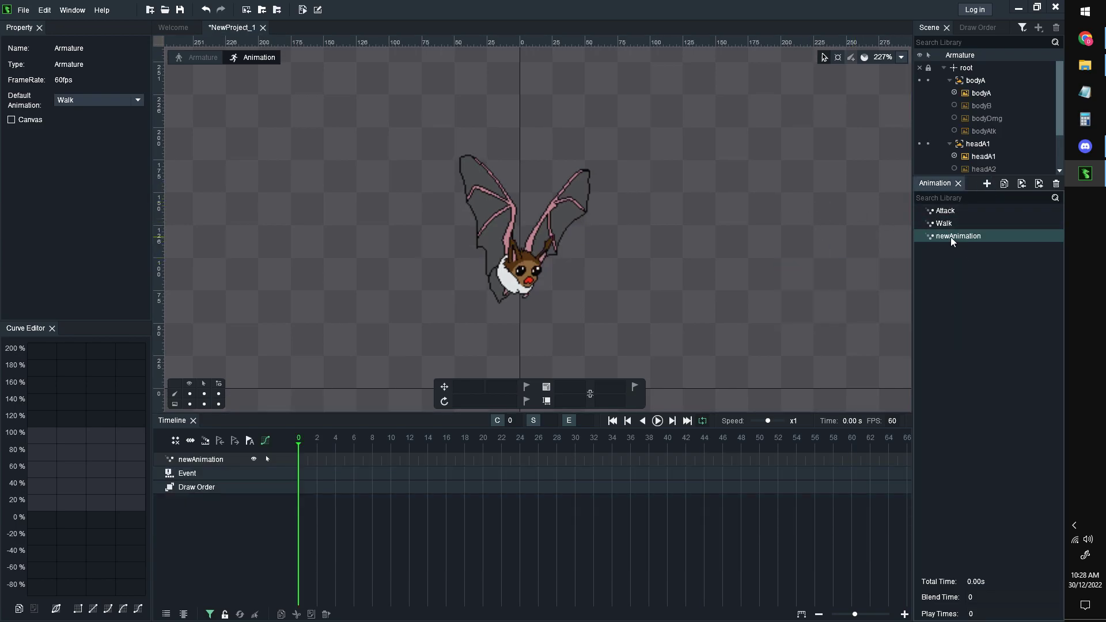
double_click(951, 237)
text(Damage)
key(Return)
- In the Damage animation, keyframe the bodyA slot's display as bodyA at frames 0 and 60
click(557, 443)
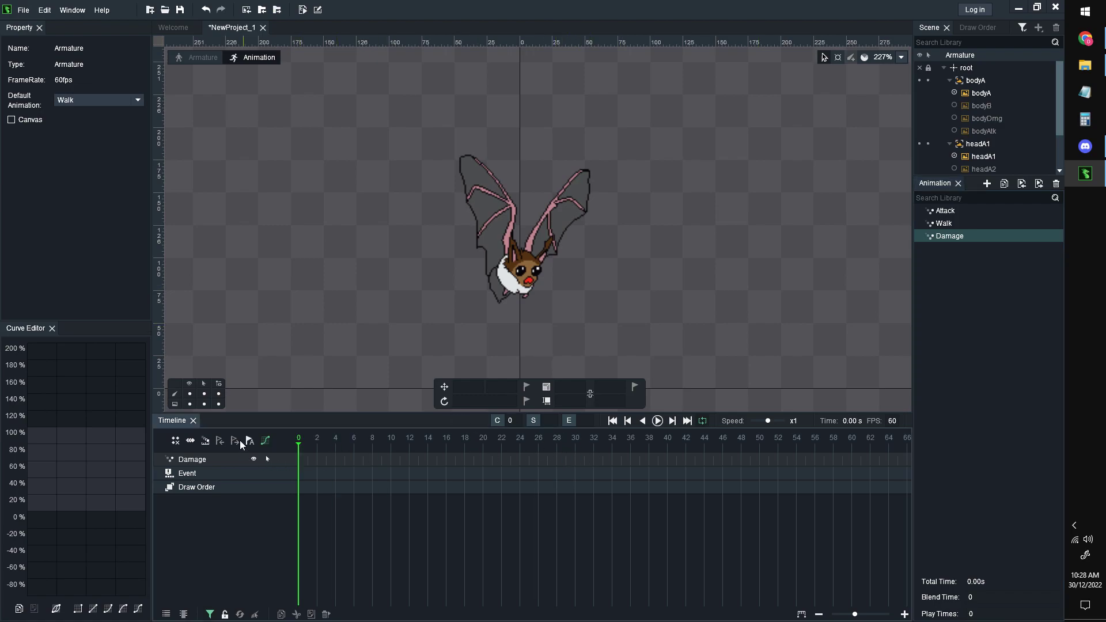
click(522, 242)
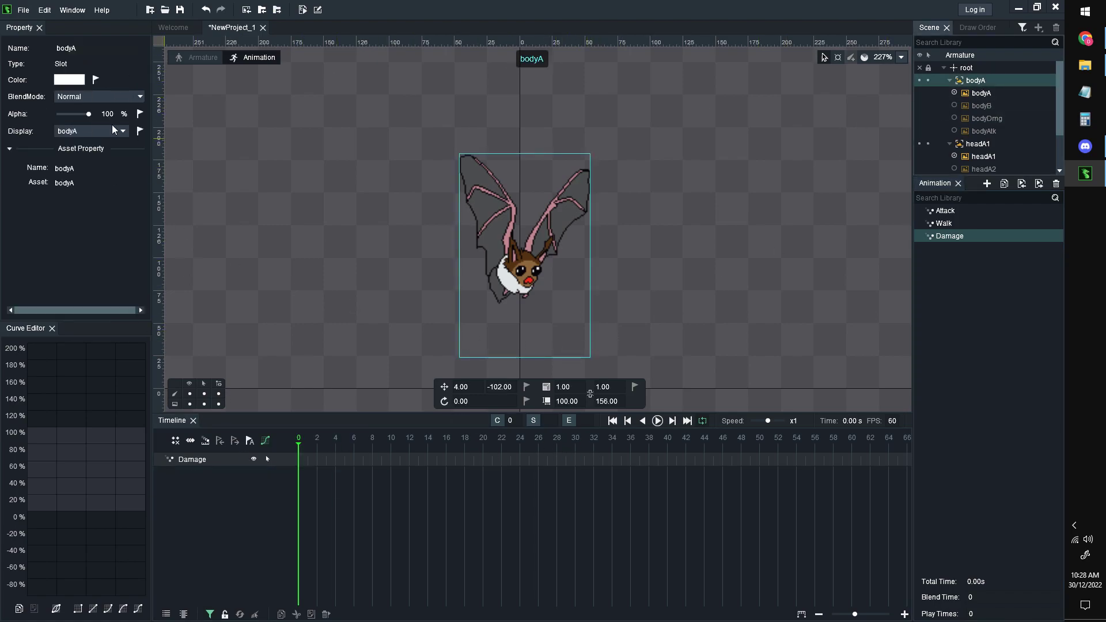
click(140, 131)
click(851, 447)
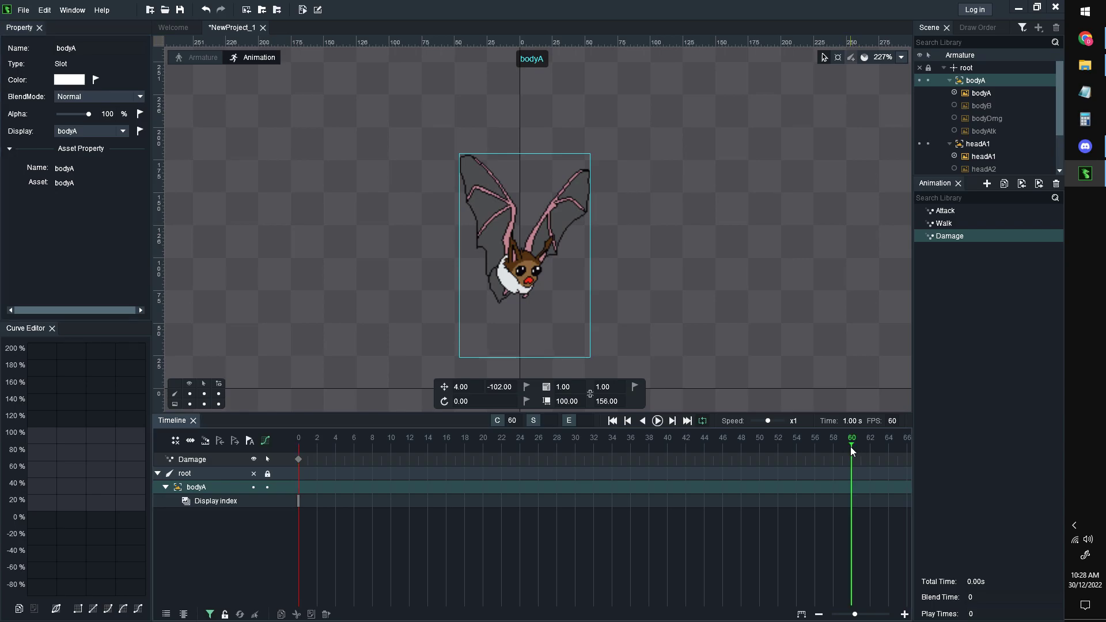
click(136, 130)
- At frame 30 of the Damage animation, keyframe the bodyA slot's display as bodyDmg
click(575, 447)
click(122, 133)
click(100, 187)
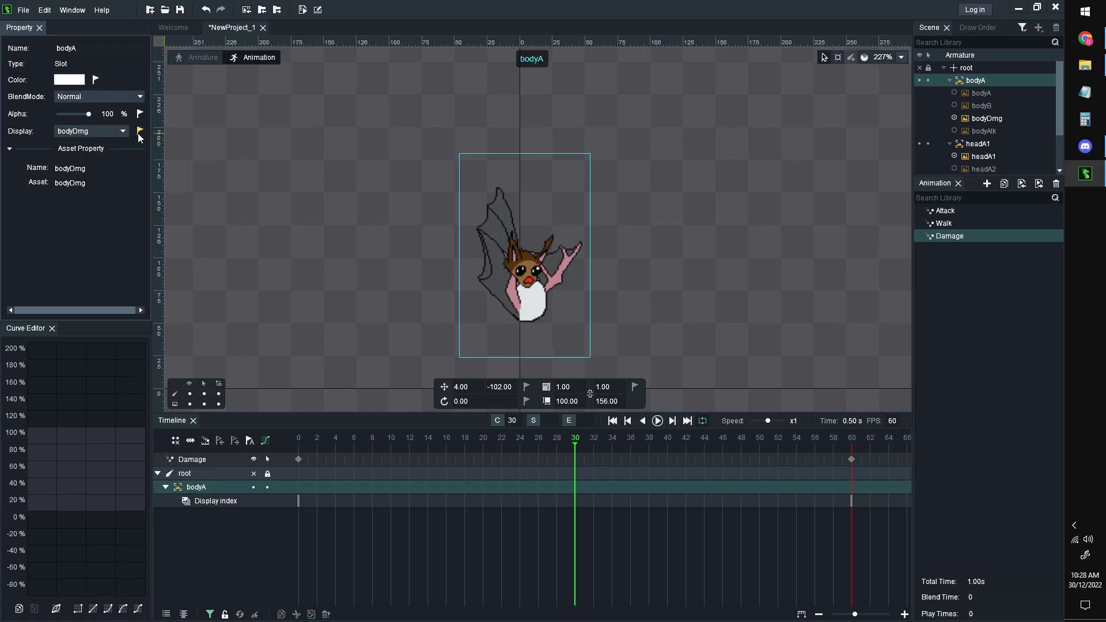
- Keyframe the headA1 slot's display as headDmg at frame 30 of the Damage animation
click(948, 144)
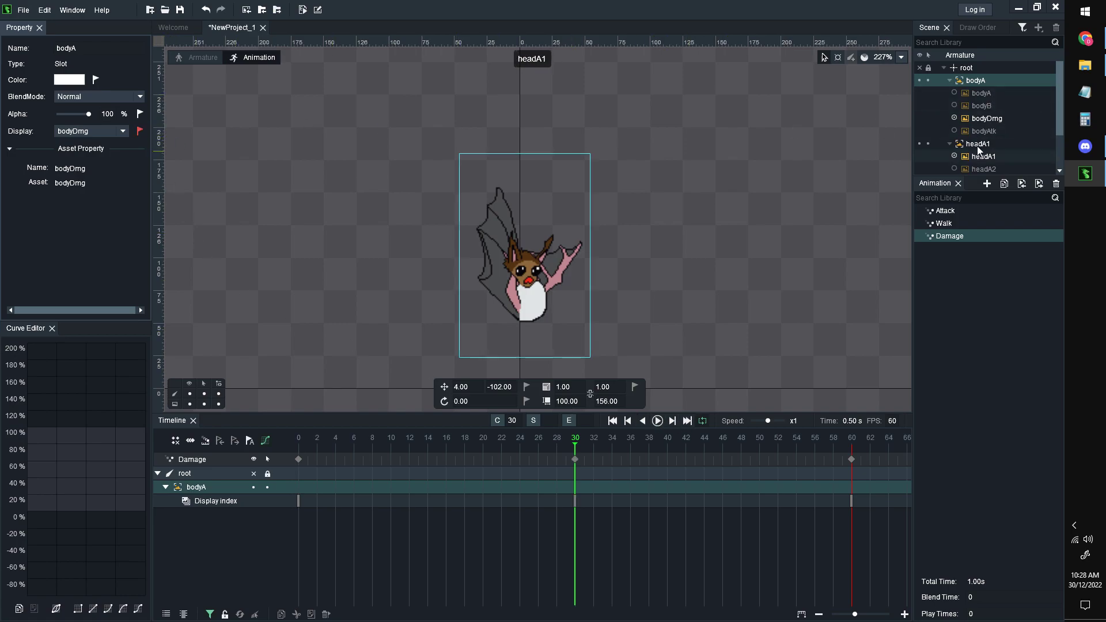
click(123, 131)
click(91, 220)
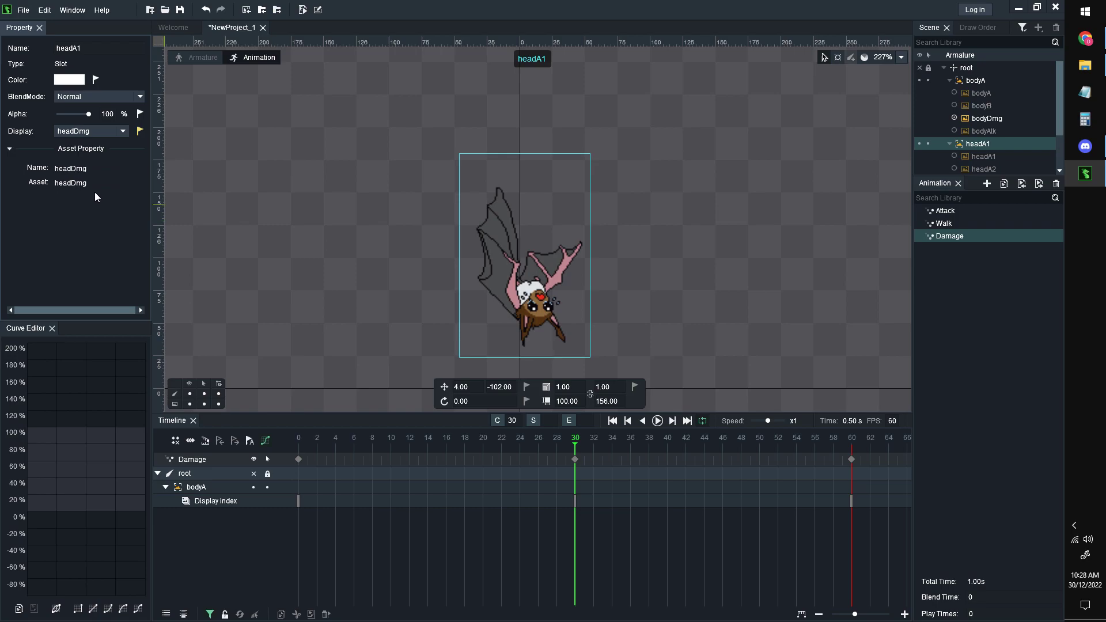
click(140, 131)
- Play the Damage, Attack and Walk animations in turn to preview them, then stop playback
key(space)
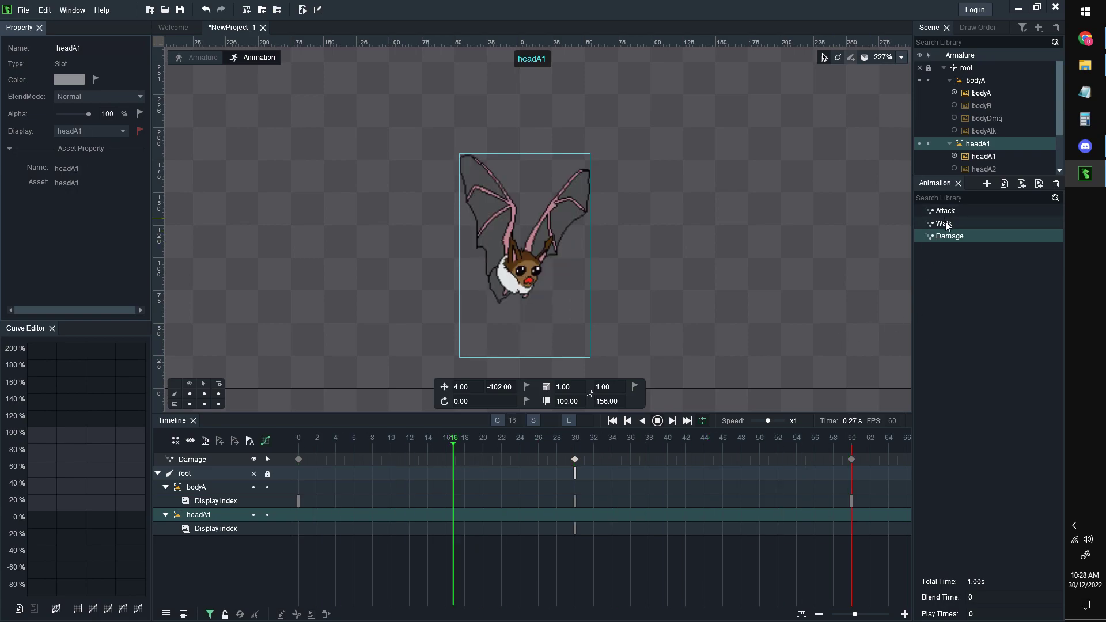
click(959, 208)
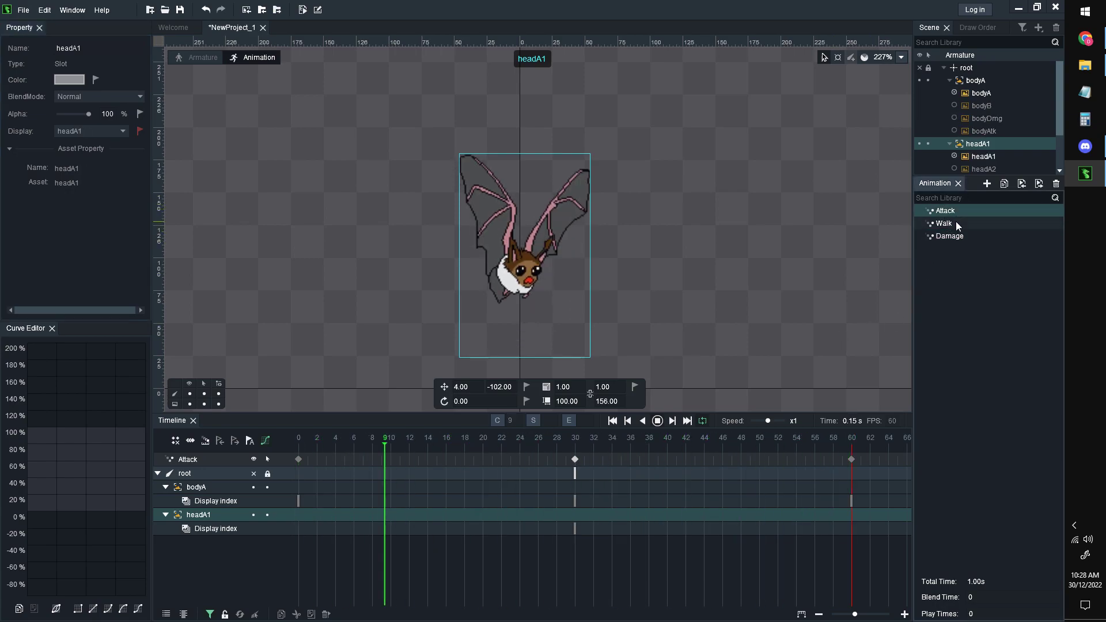
click(954, 226)
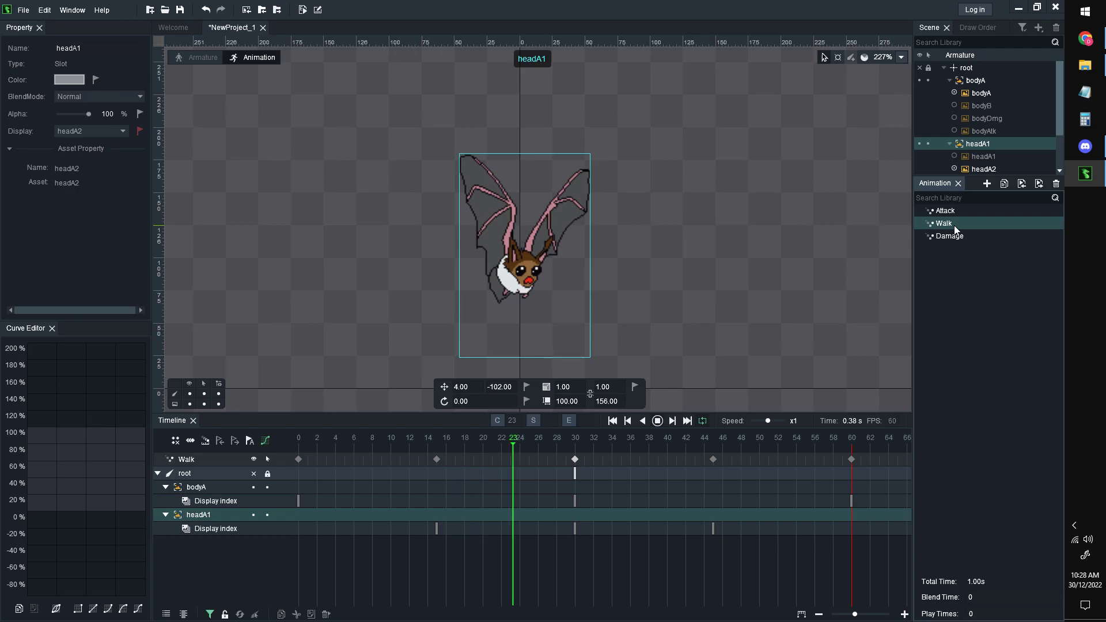
key(space)
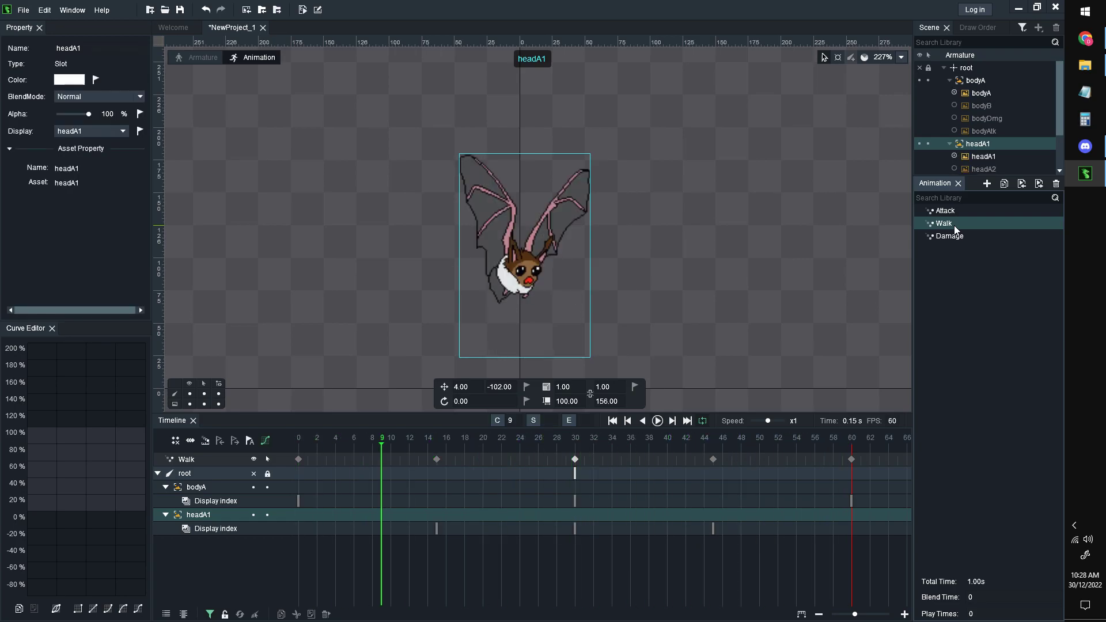